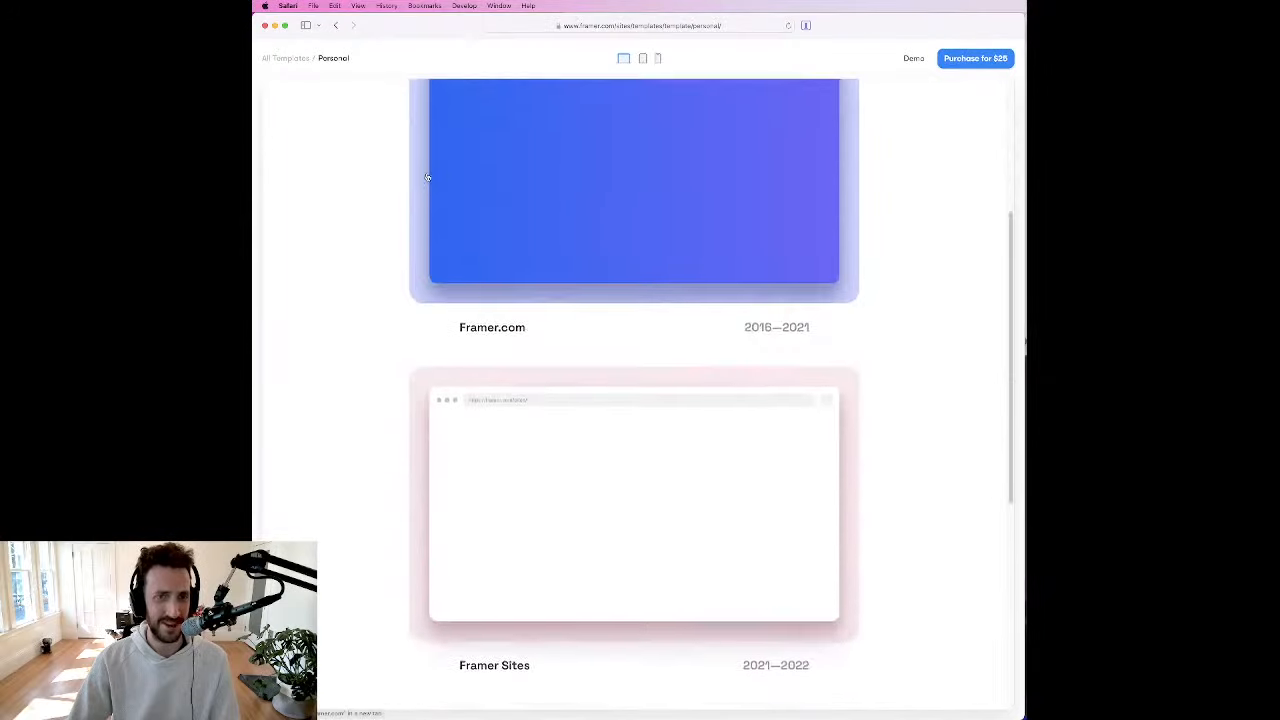
Step: Review the Media, Links and Projects sections in the Personal template preview
scroll(588, 290, up, 7)
click(645, 272)
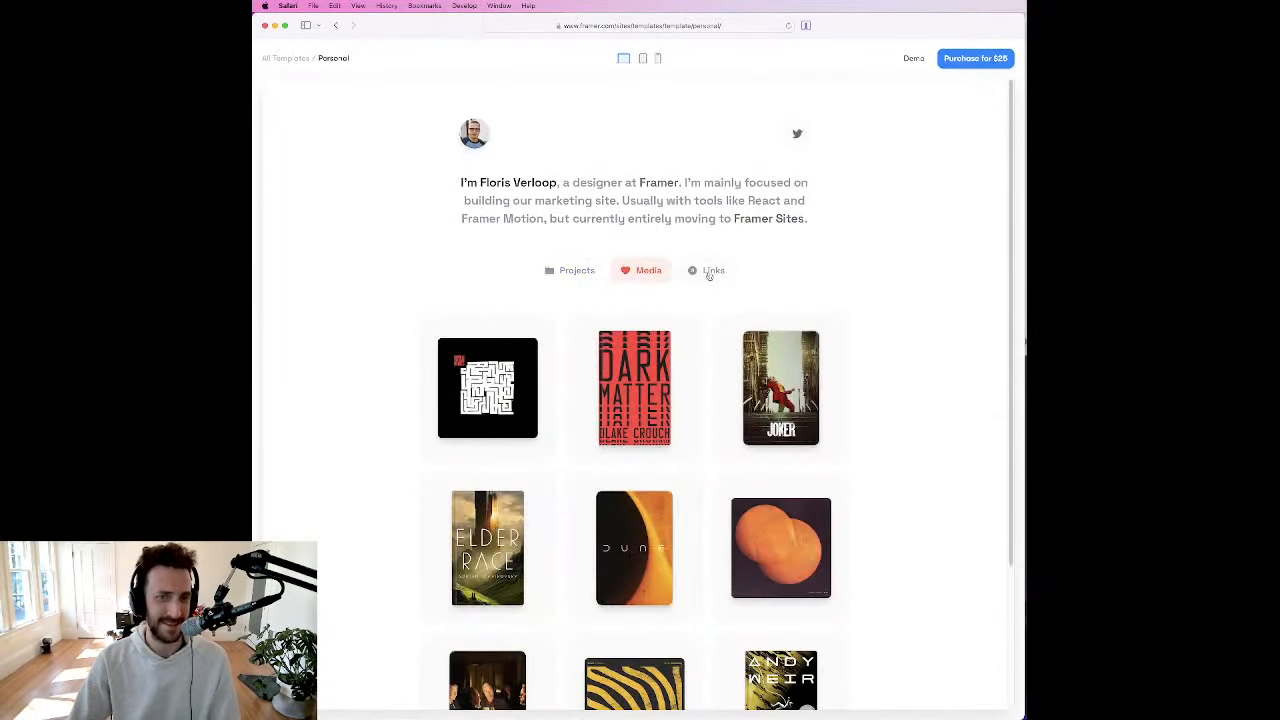
click(710, 272)
click(652, 271)
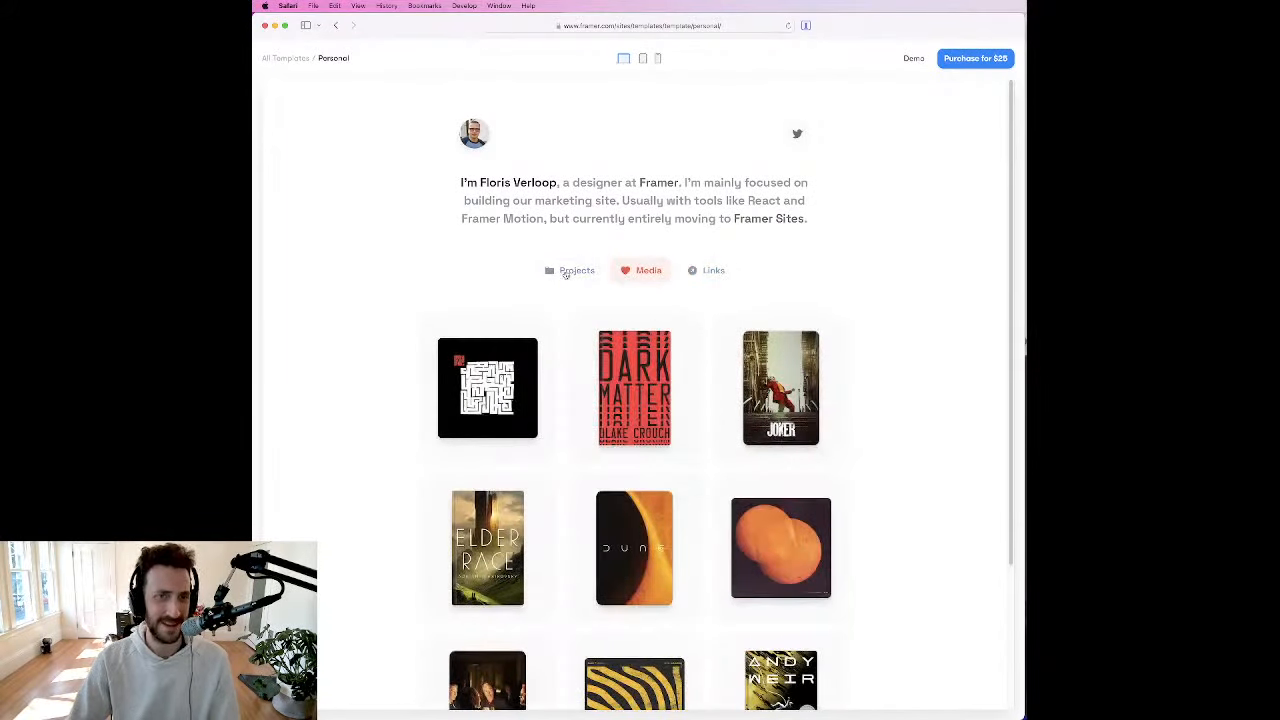
click(572, 271)
Step: Try to go back from the Personal template to the pages visited before it
click(337, 26)
click(337, 26)
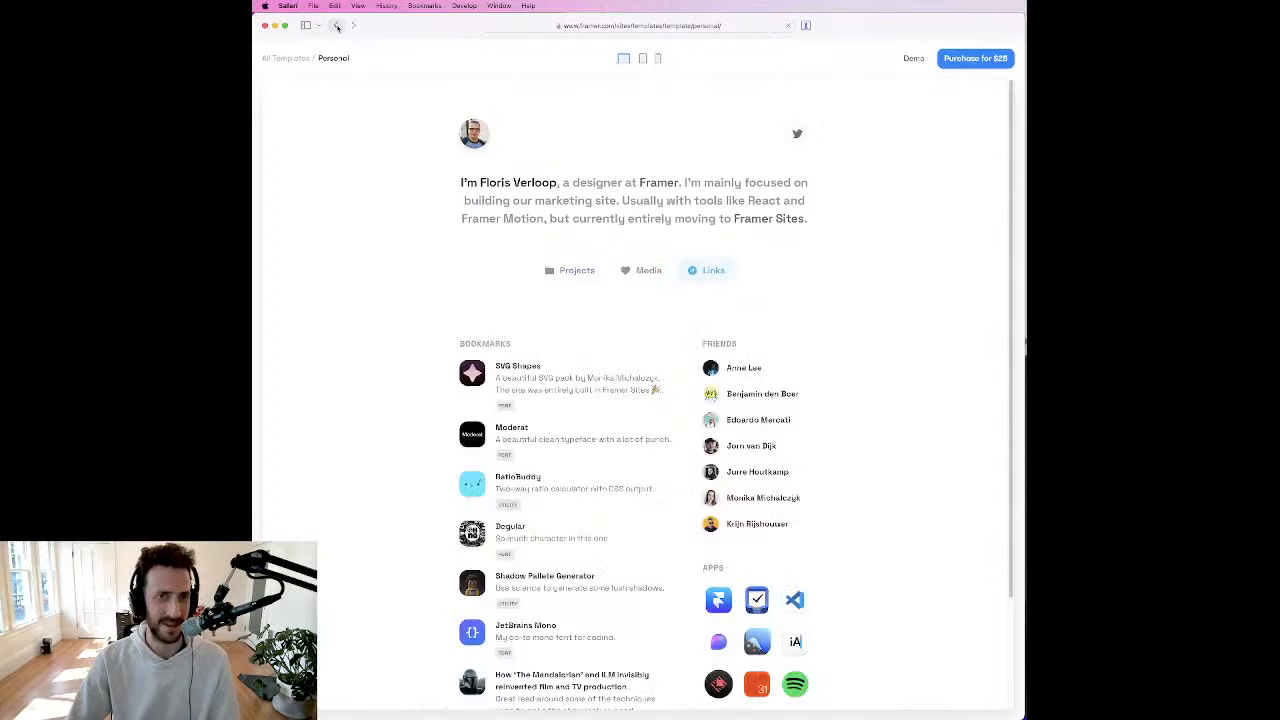
click(337, 26)
click(337, 26)
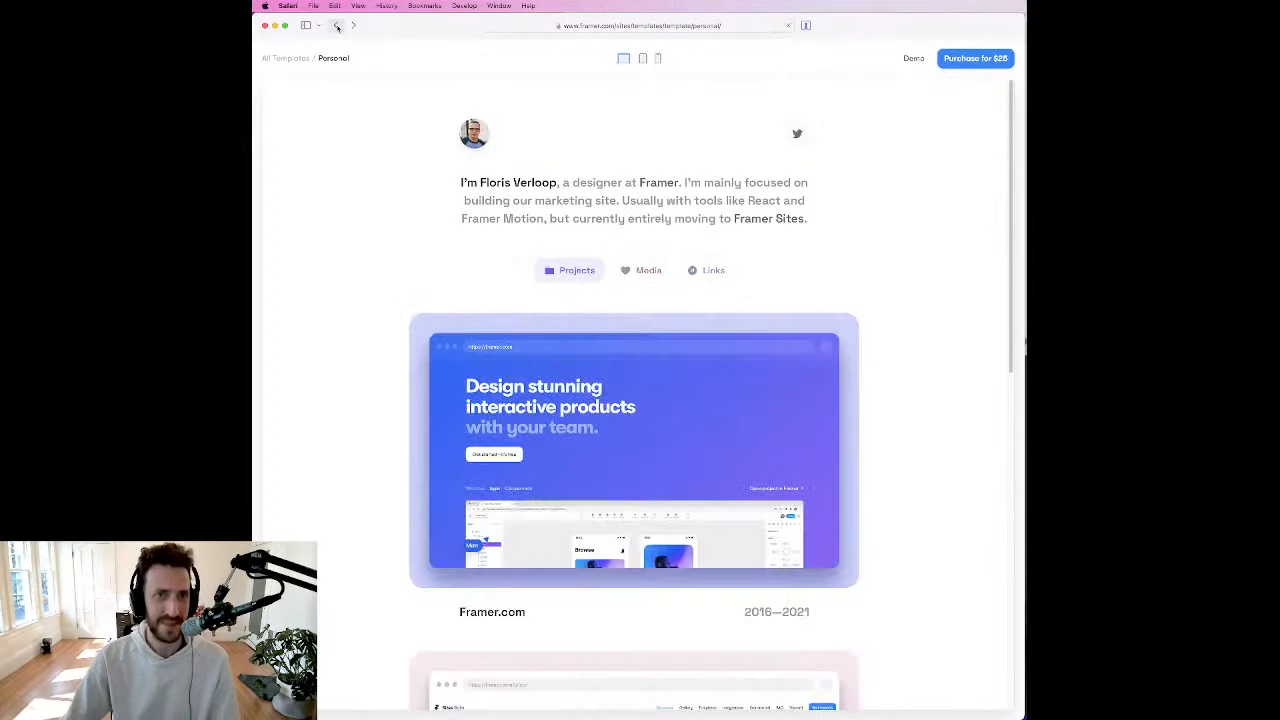
click(337, 26)
click(337, 26)
click(337, 26)
click(337, 26)
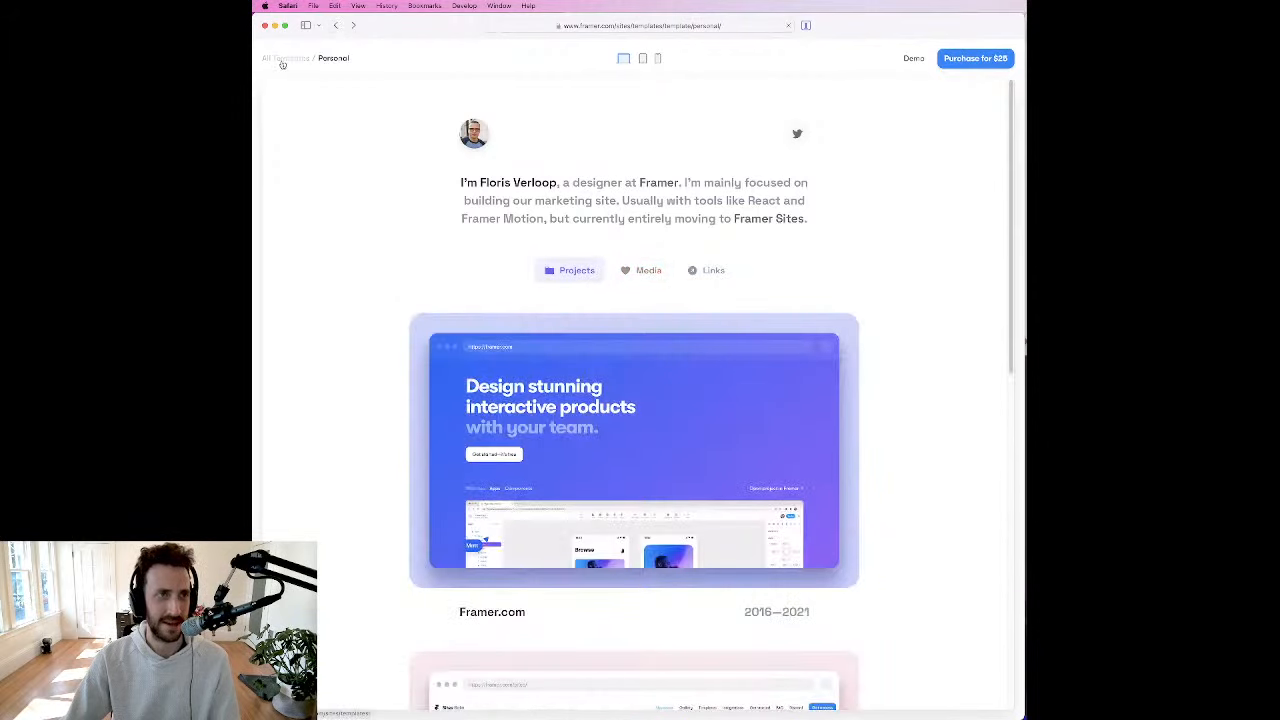
click(337, 26)
click(337, 27)
click(337, 27)
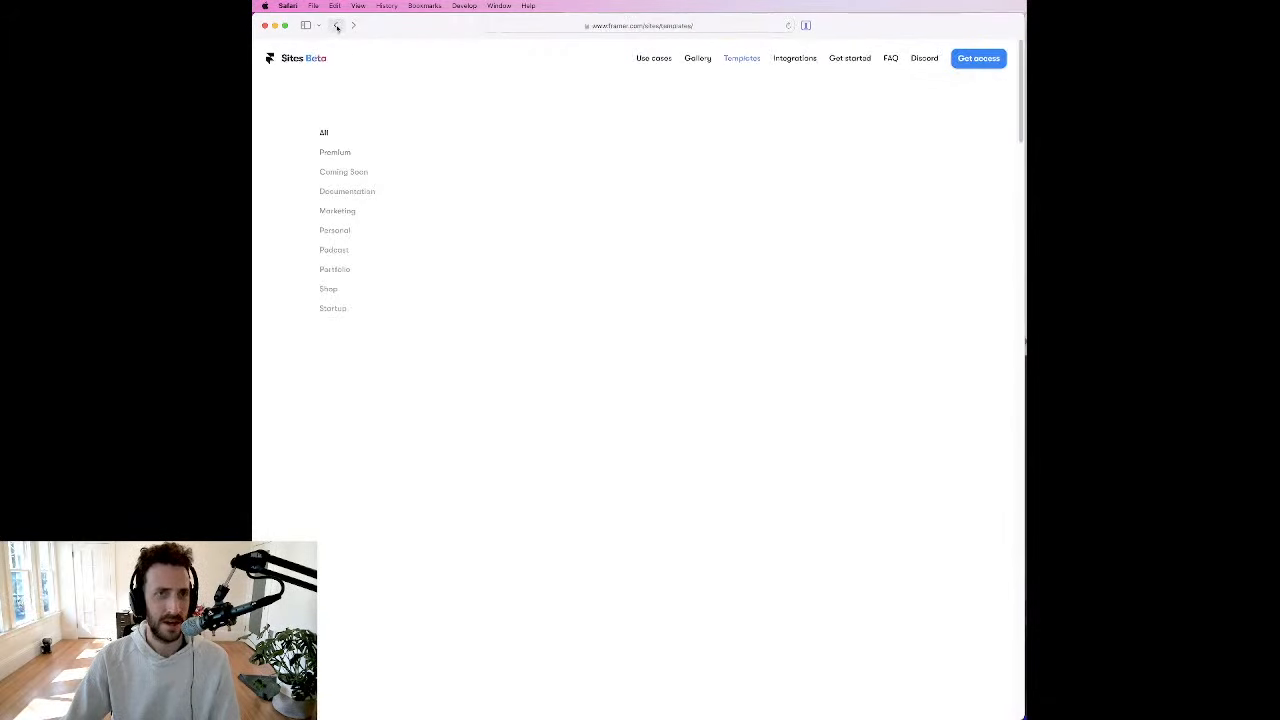
click(337, 27)
Step: Return to the Framer Sites access page using the browsing history
click(424, 5)
mouse_move(386, 5)
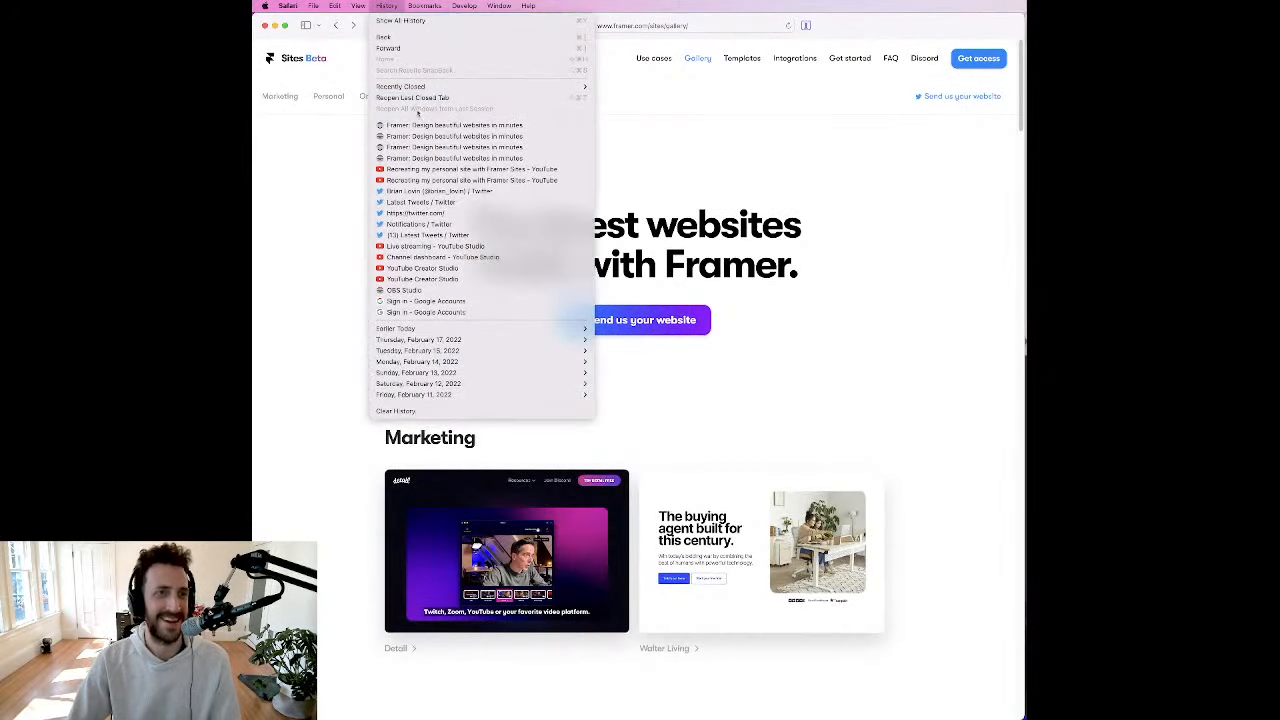
click(421, 160)
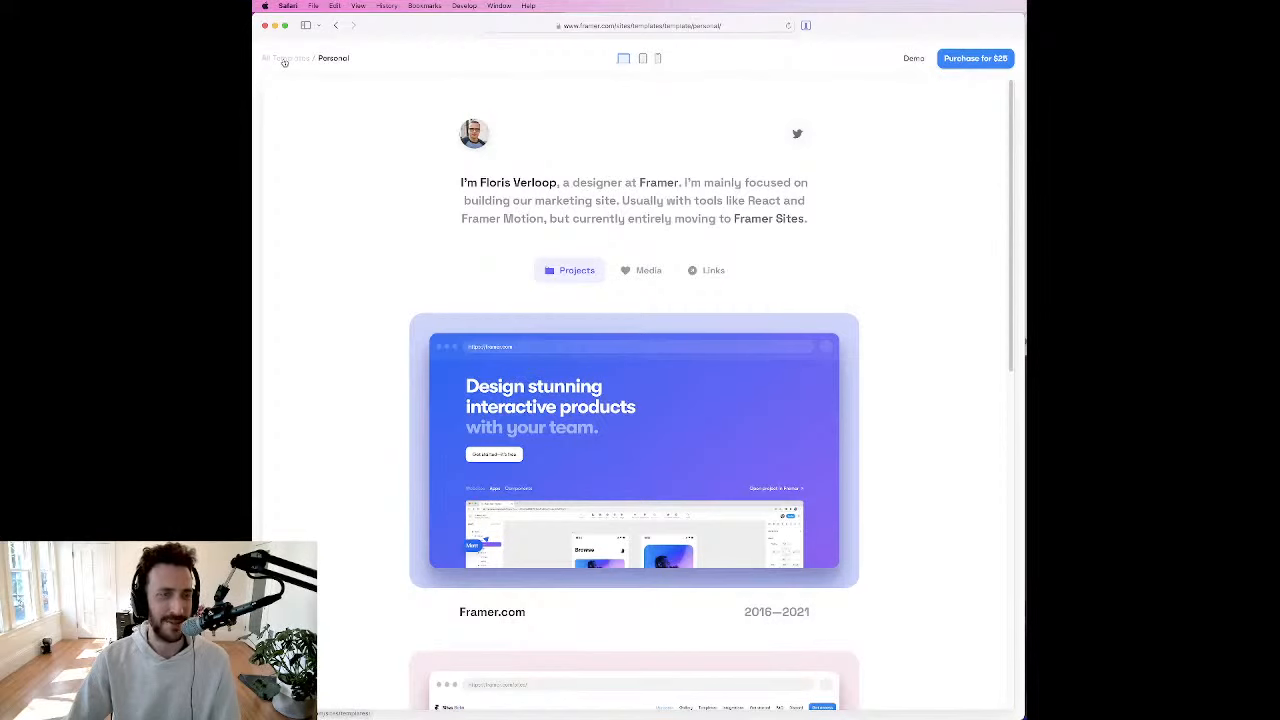
click(336, 25)
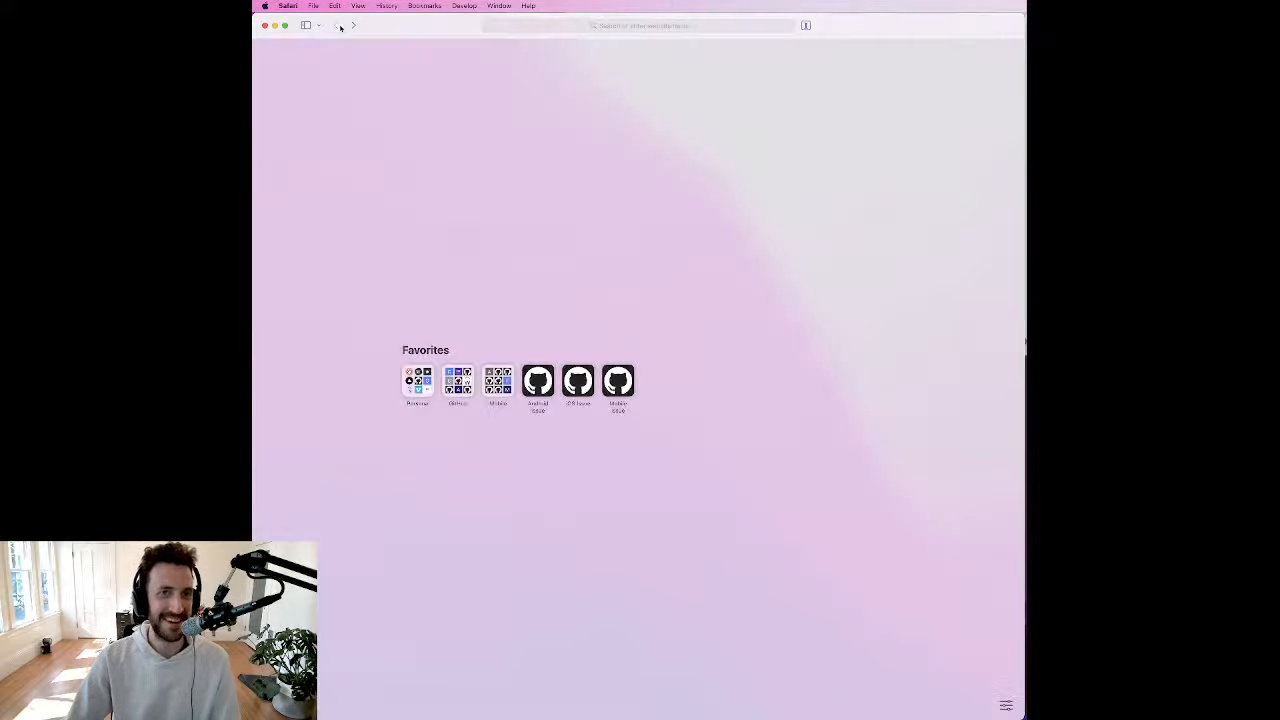
click(351, 27)
mouse_move(621, 145)
mouse_down()
mouse_move(650, 189)
mouse_move(606, 140)
mouse_up()
click(656, 190)
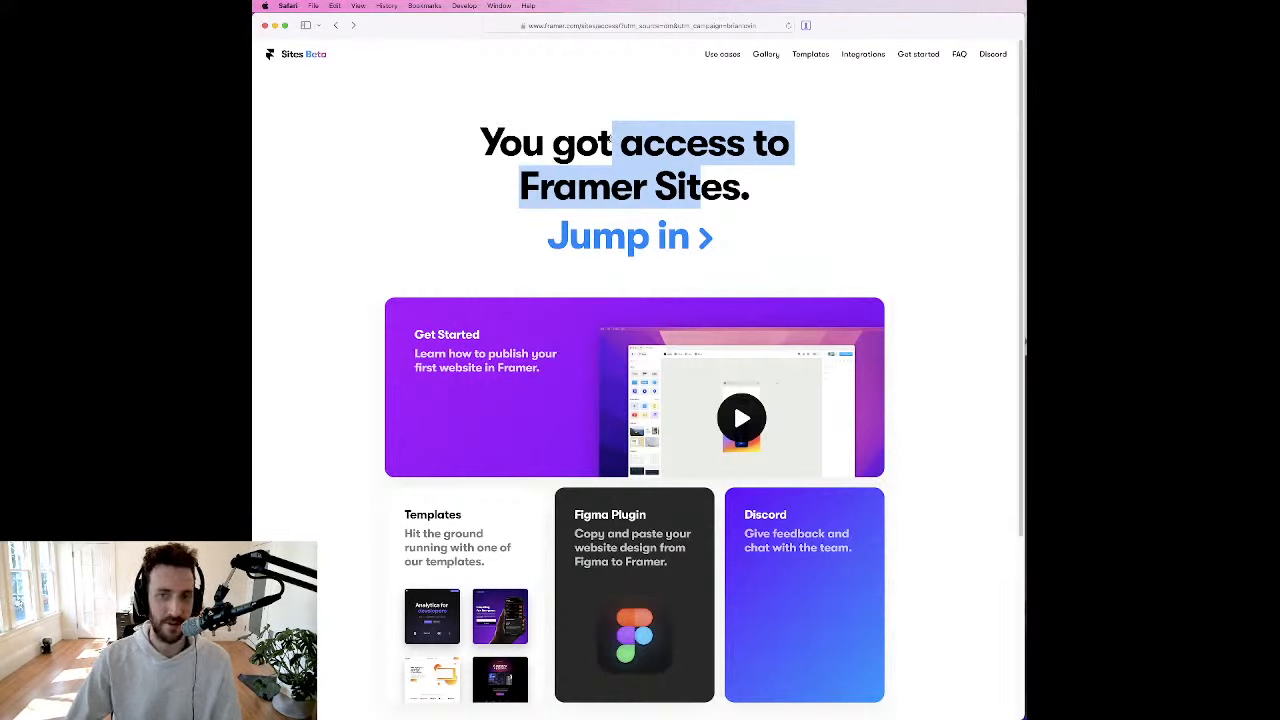
click(624, 141)
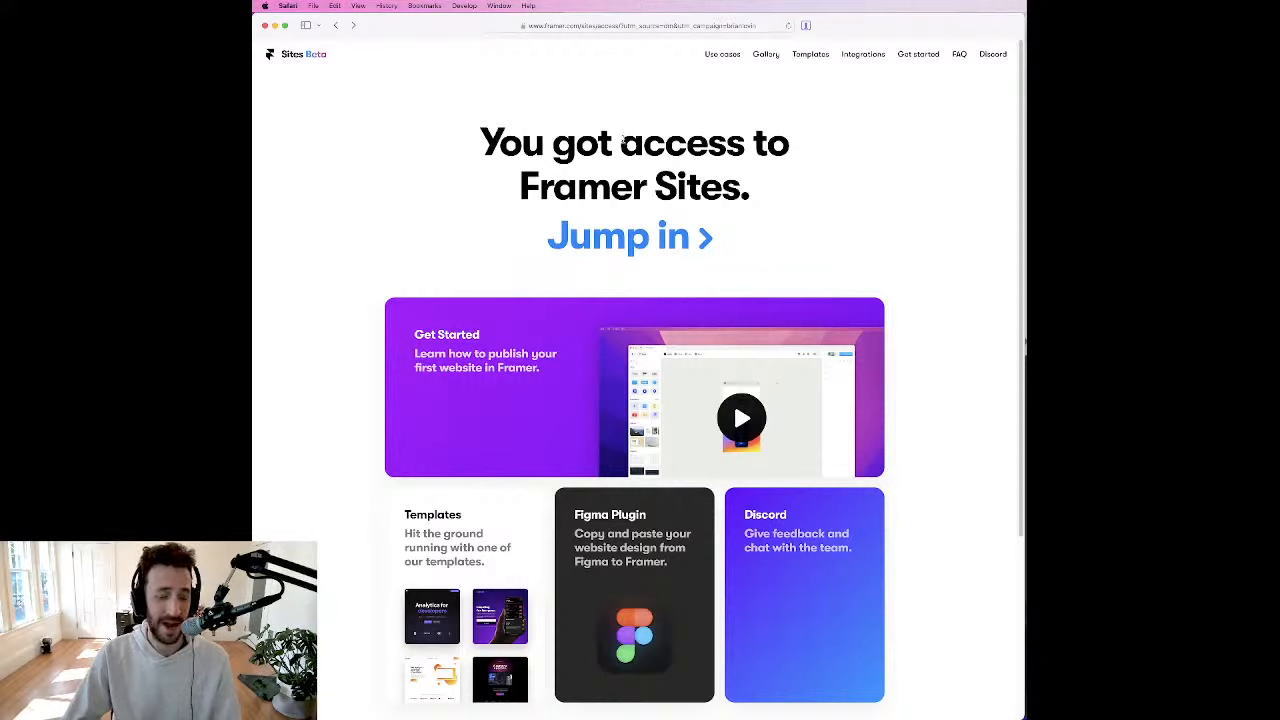
drag(621, 147, 647, 195)
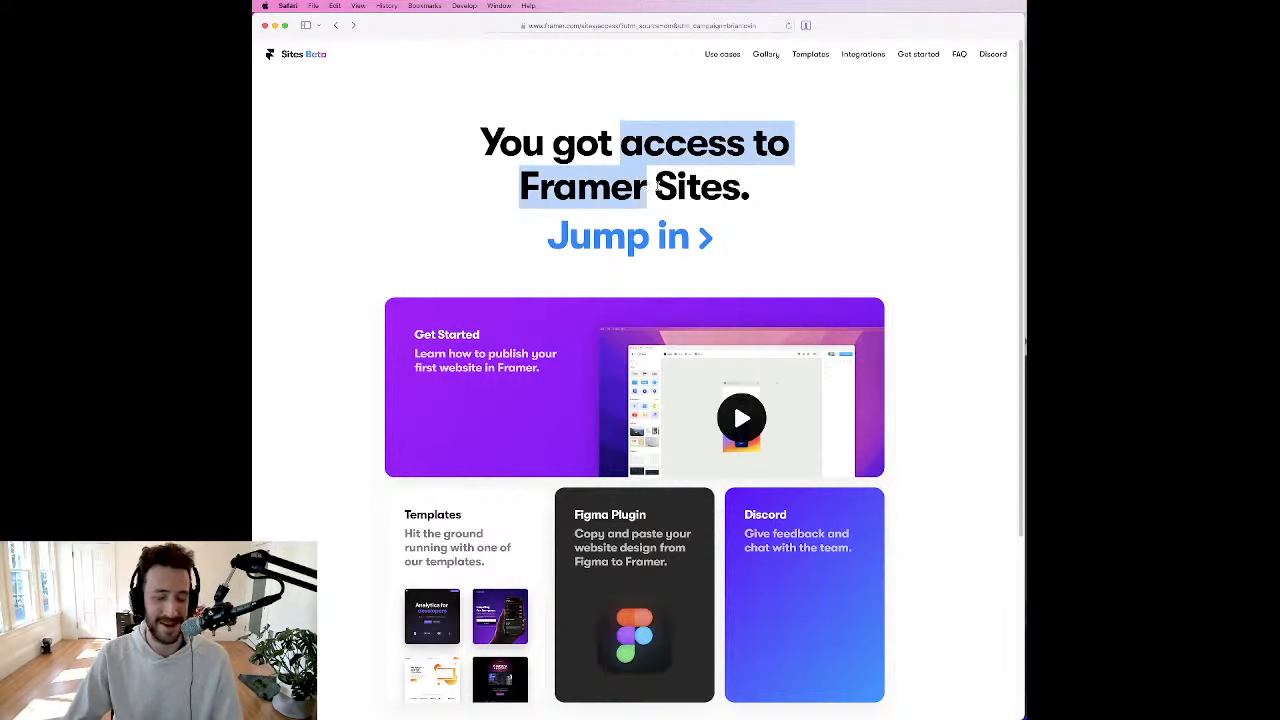
drag(750, 187, 482, 142)
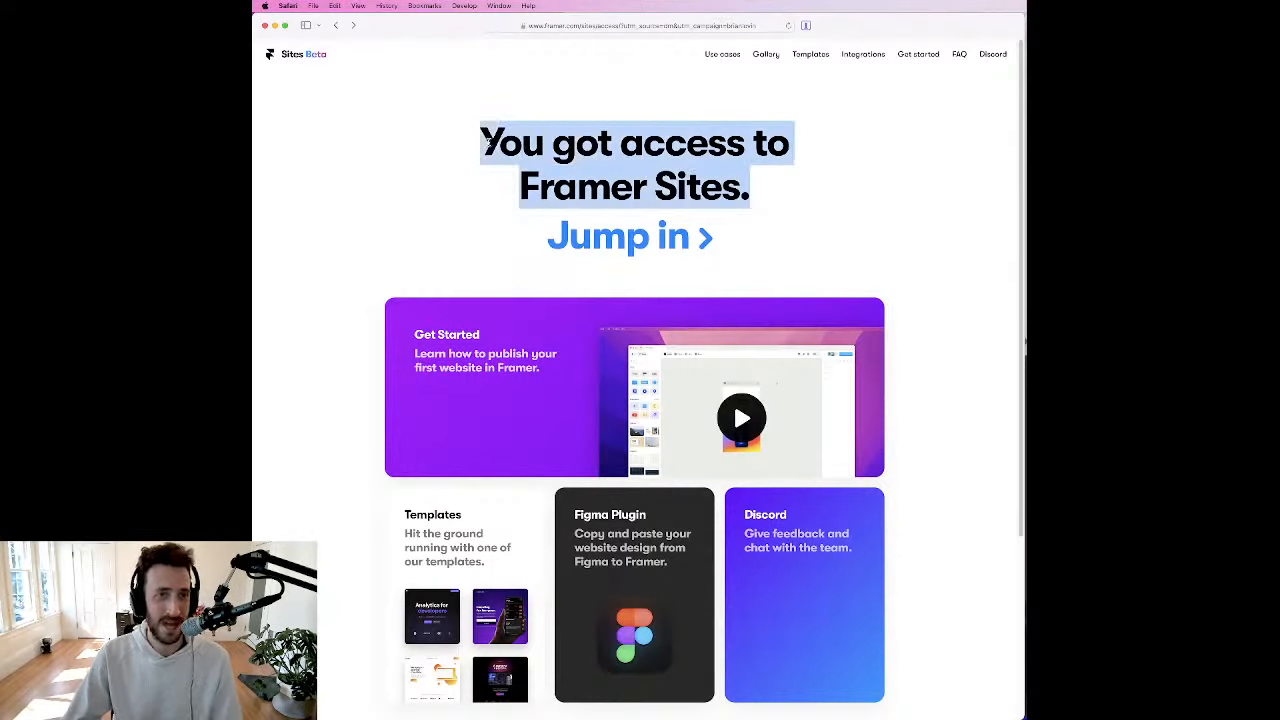
click(523, 143)
Step: Open brianlovin.com in a new tab
key(super+t)
text(brianlovin.com)
key(Return)
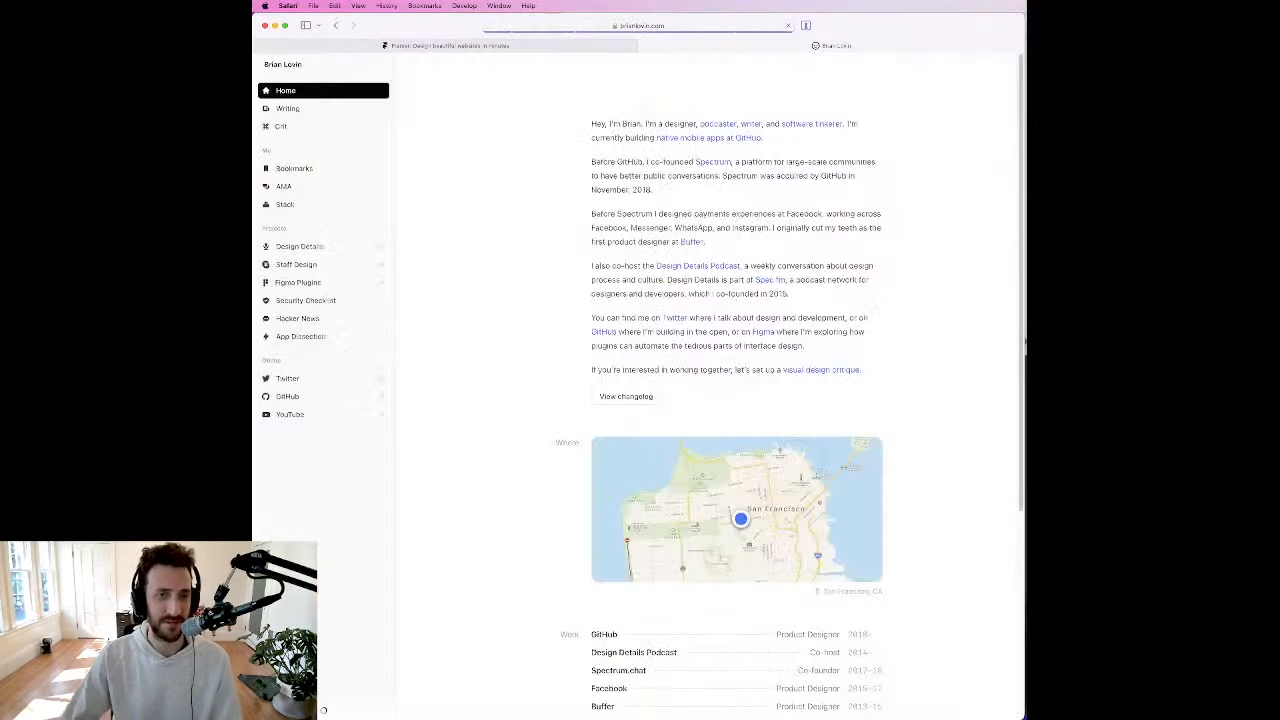
Step: Examine the homepage's introduction text and its Where, Work and Speaking sections
drag(624, 102, 895, 562)
click(895, 562)
scroll(895, 562, up, 5)
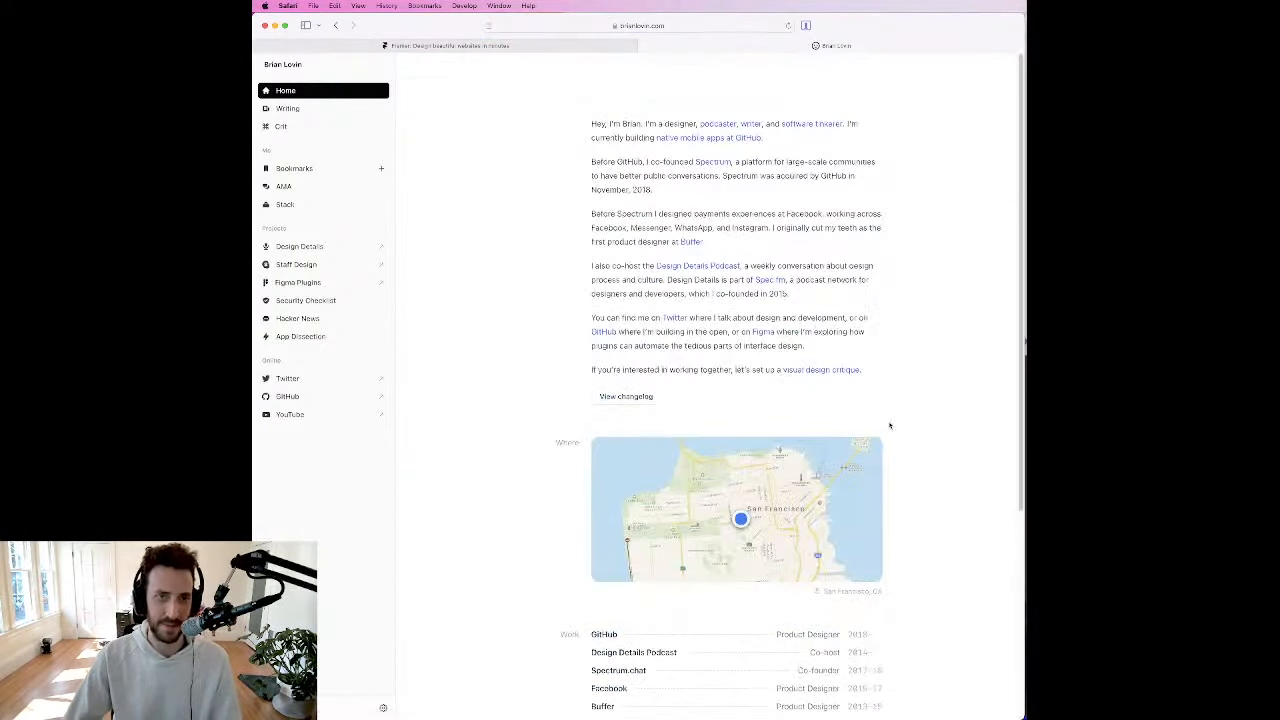
drag(621, 124, 641, 214)
click(642, 215)
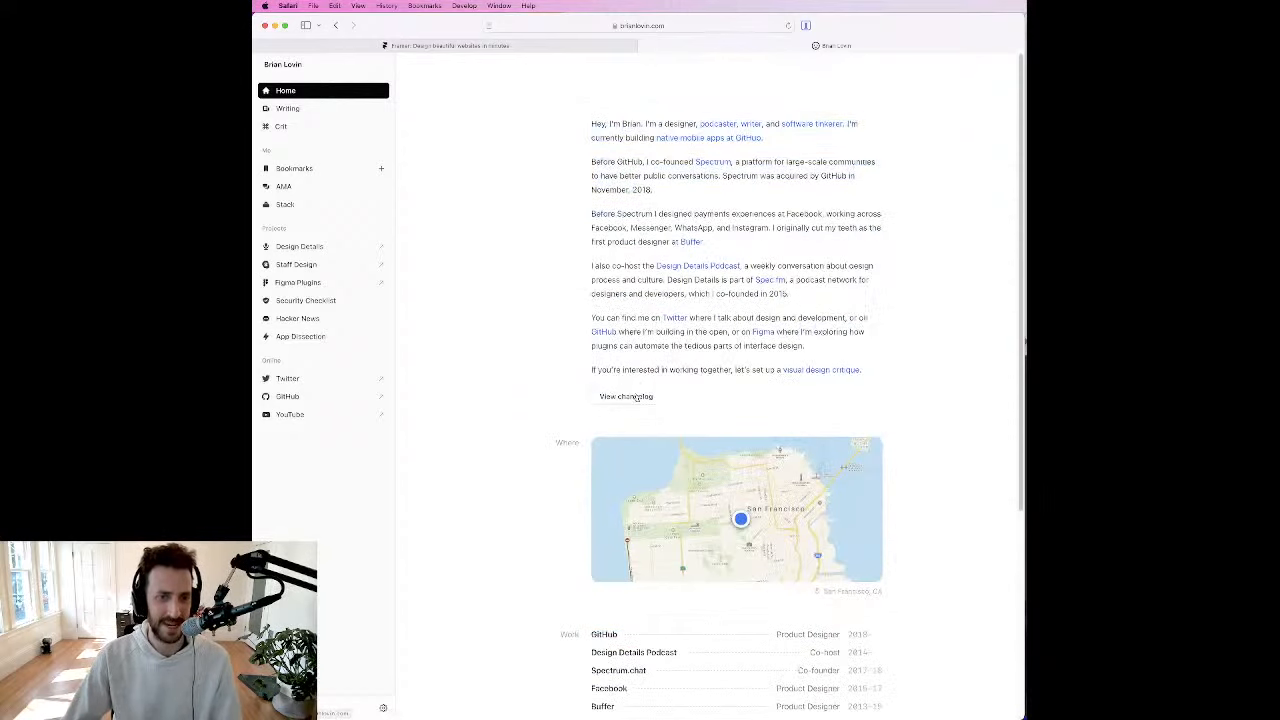
scroll(651, 401, down, 4)
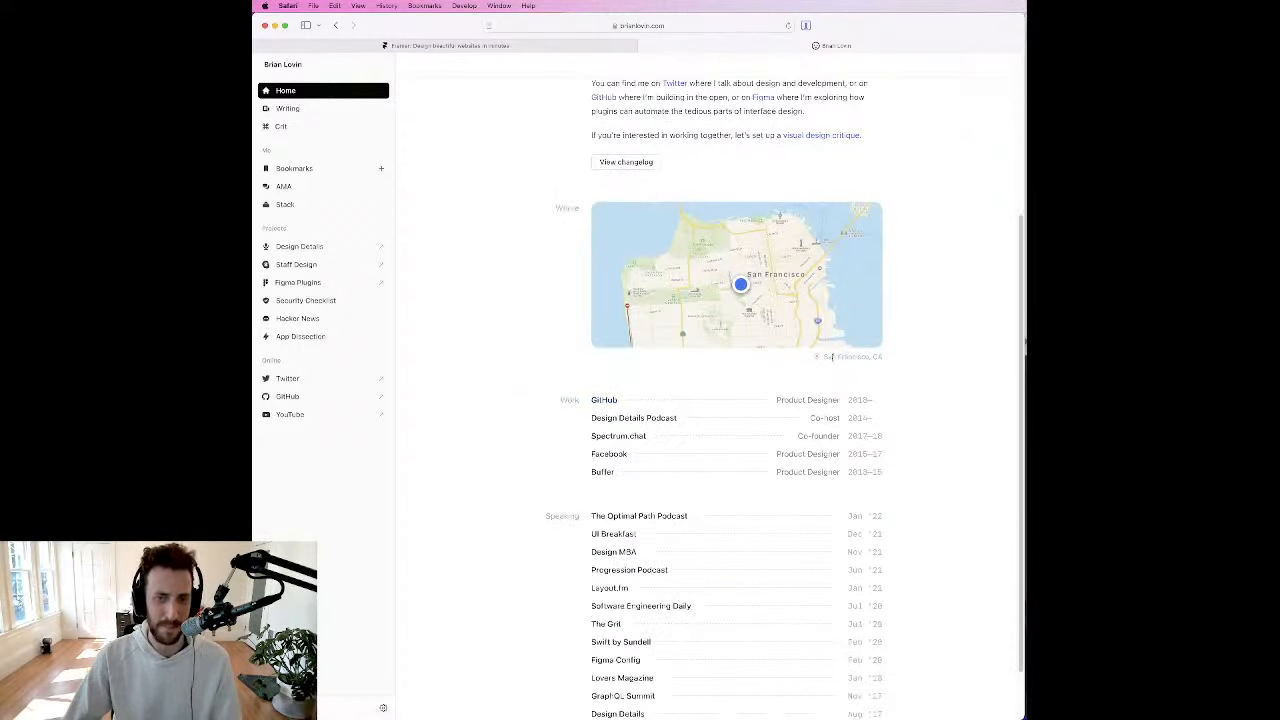
scroll(869, 355, down, 1)
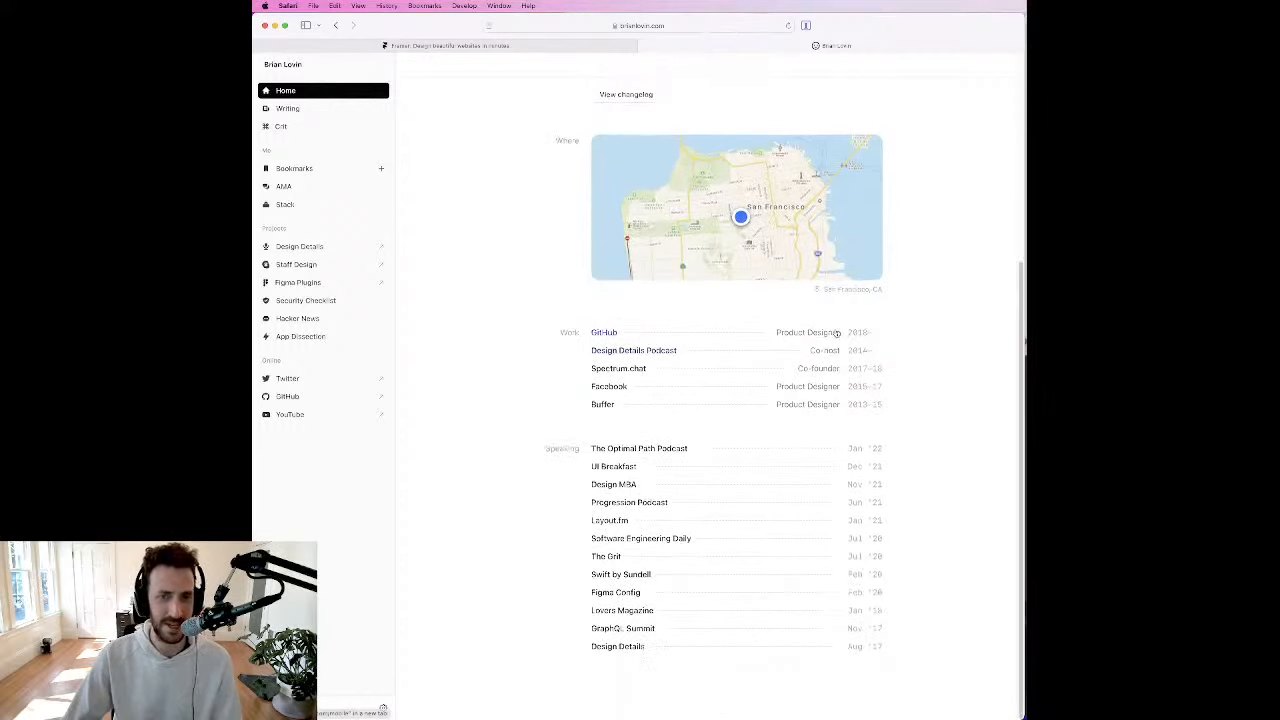
double_click(570, 332)
click(553, 449)
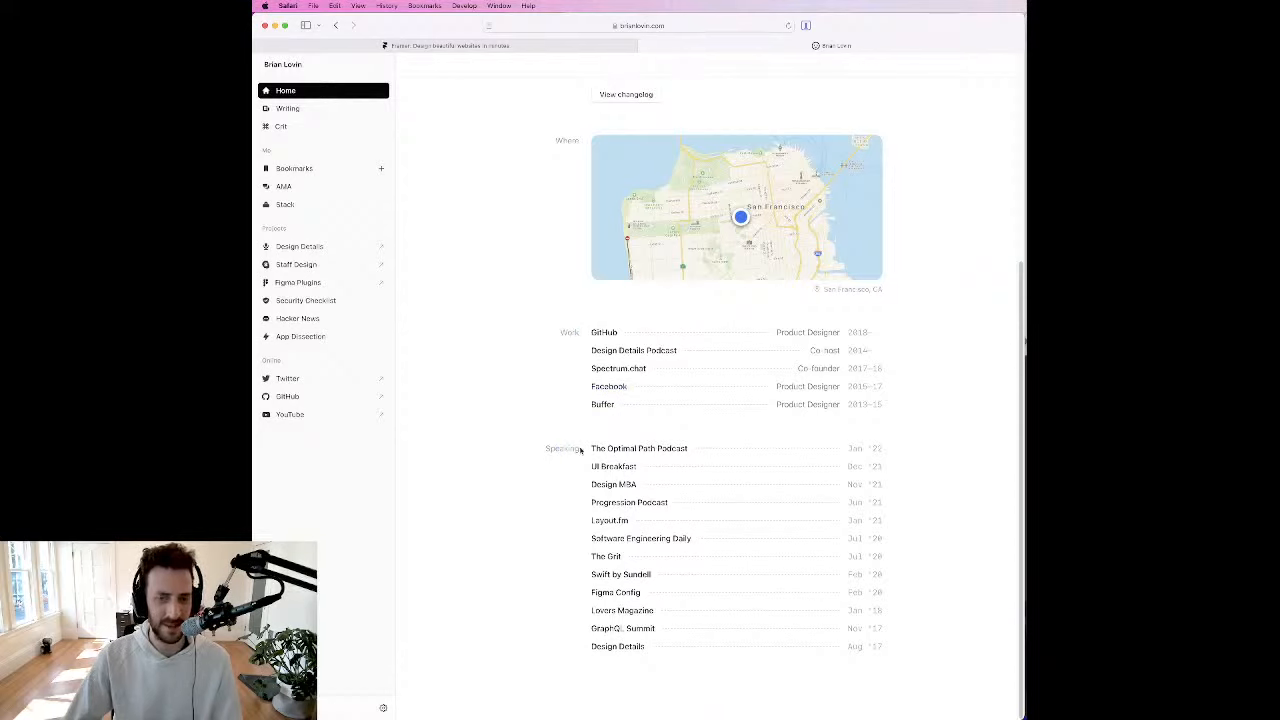
Step: Check the homepage's responsive layout at a narrow window width, restore the full width and close its tab
drag(1023, 380, 297, 371)
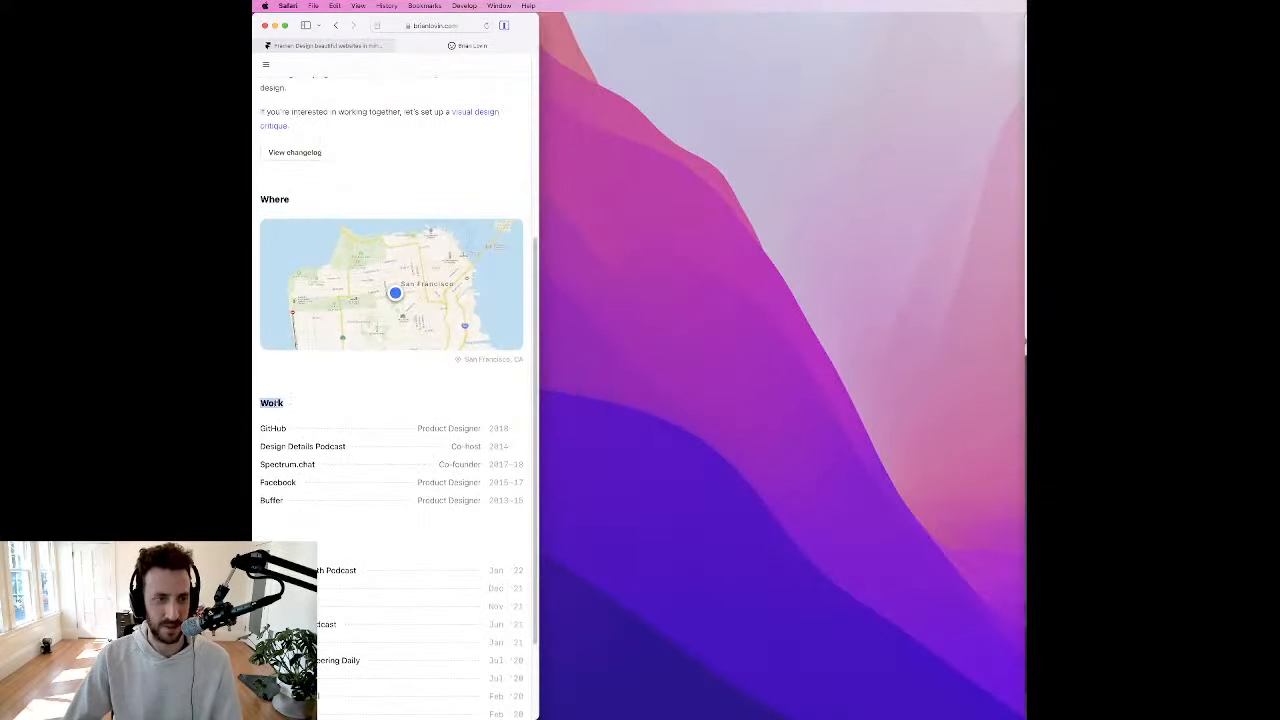
scroll(322, 399, down, 3)
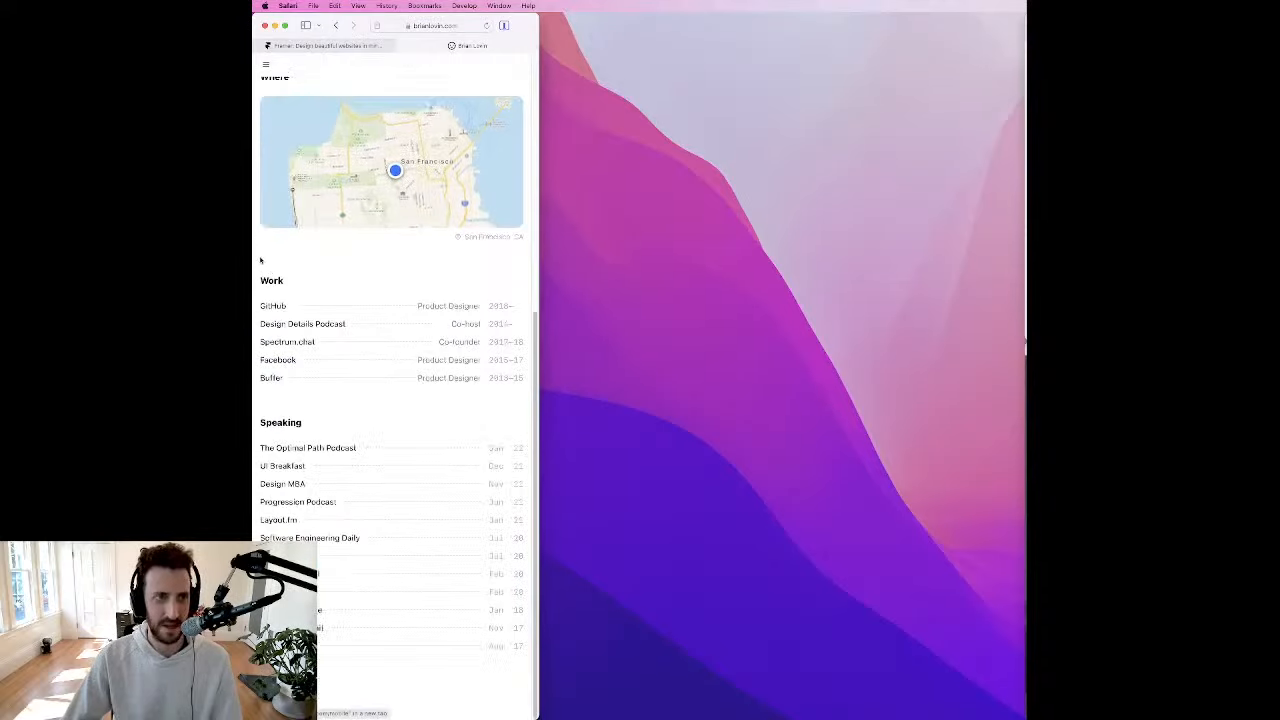
drag(541, 282, 1026, 282)
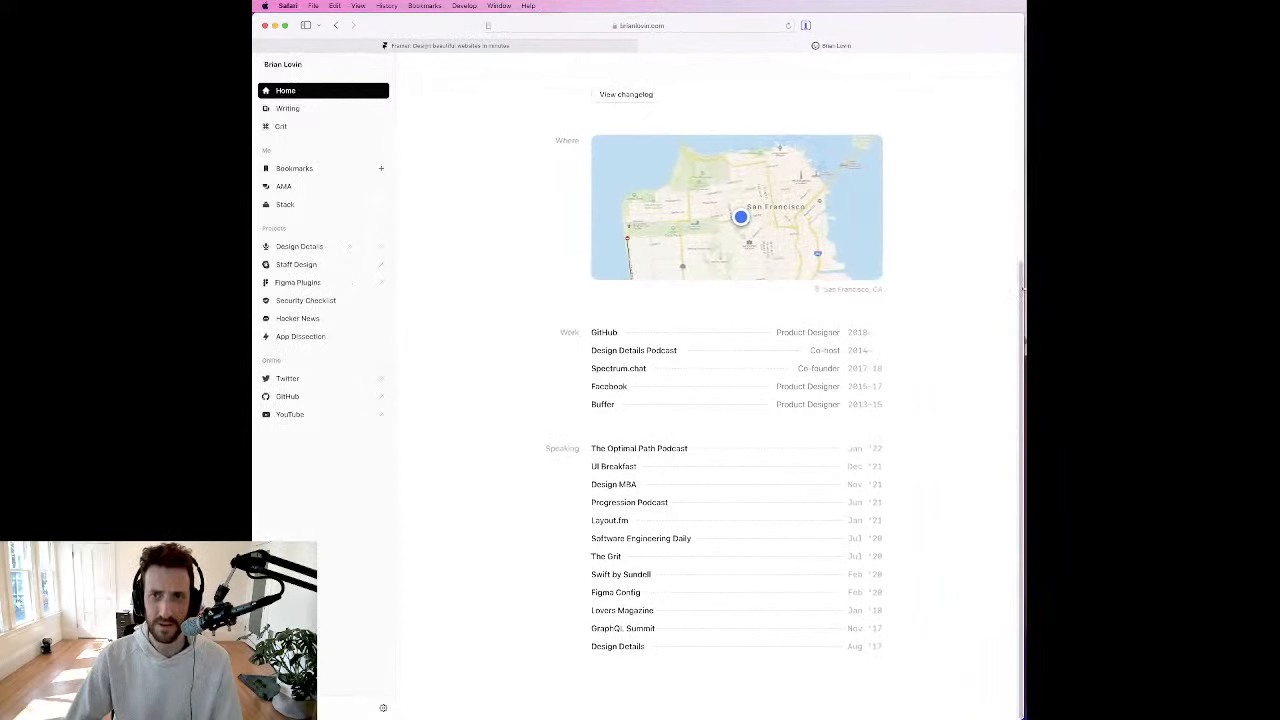
scroll(831, 114, up, 6)
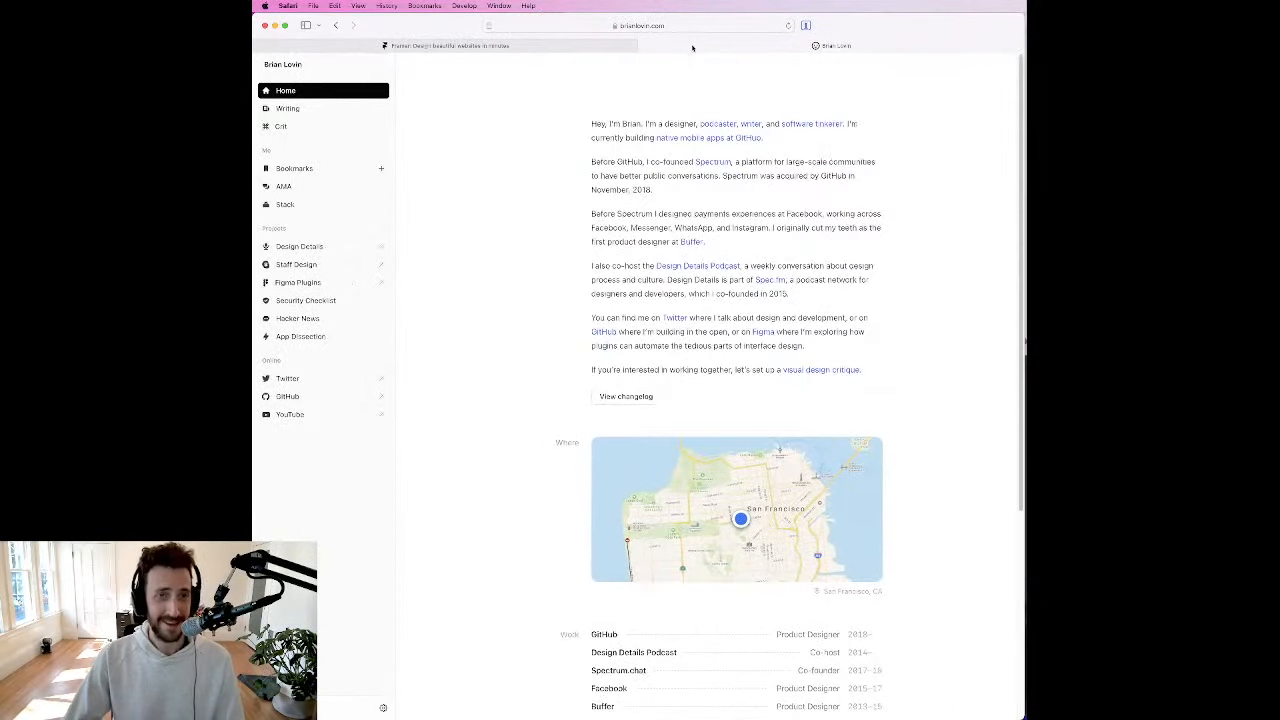
click(645, 46)
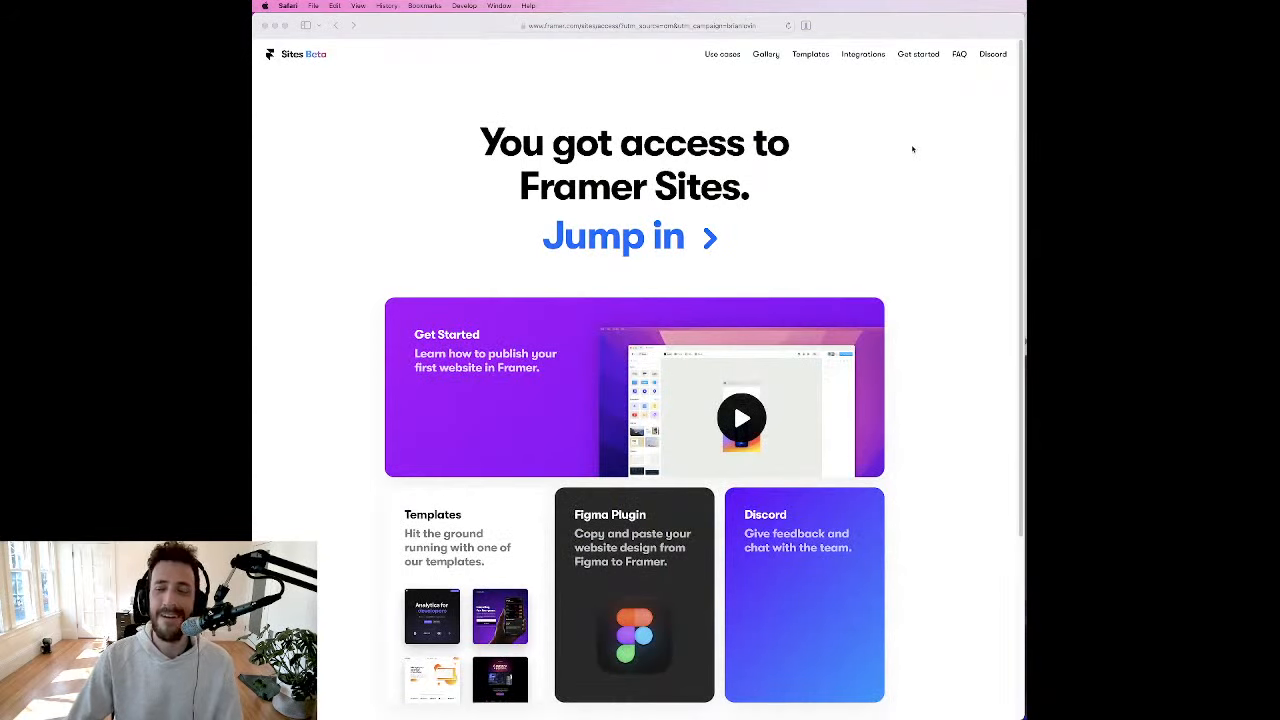
Step: Move the new Framer project window over the access page and enlarge it to the same size
drag(1110, 42, 720, 86)
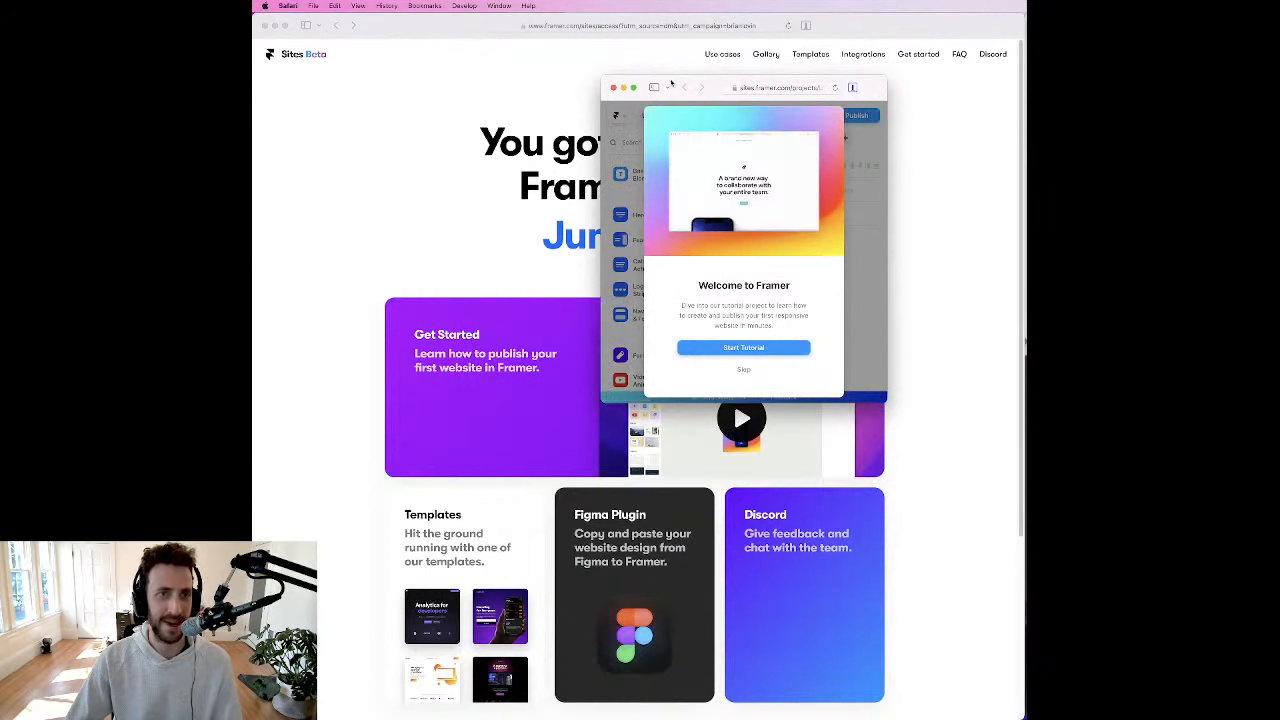
drag(672, 78, 328, 16)
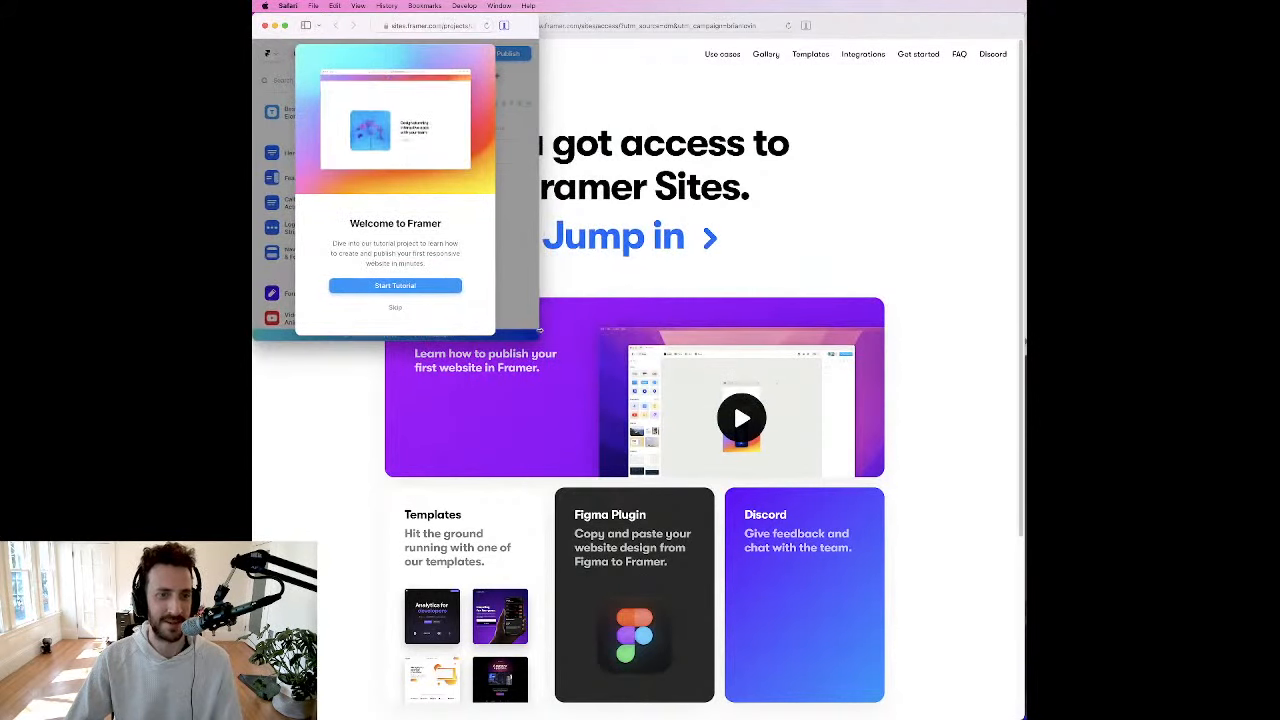
drag(544, 340, 1024, 718)
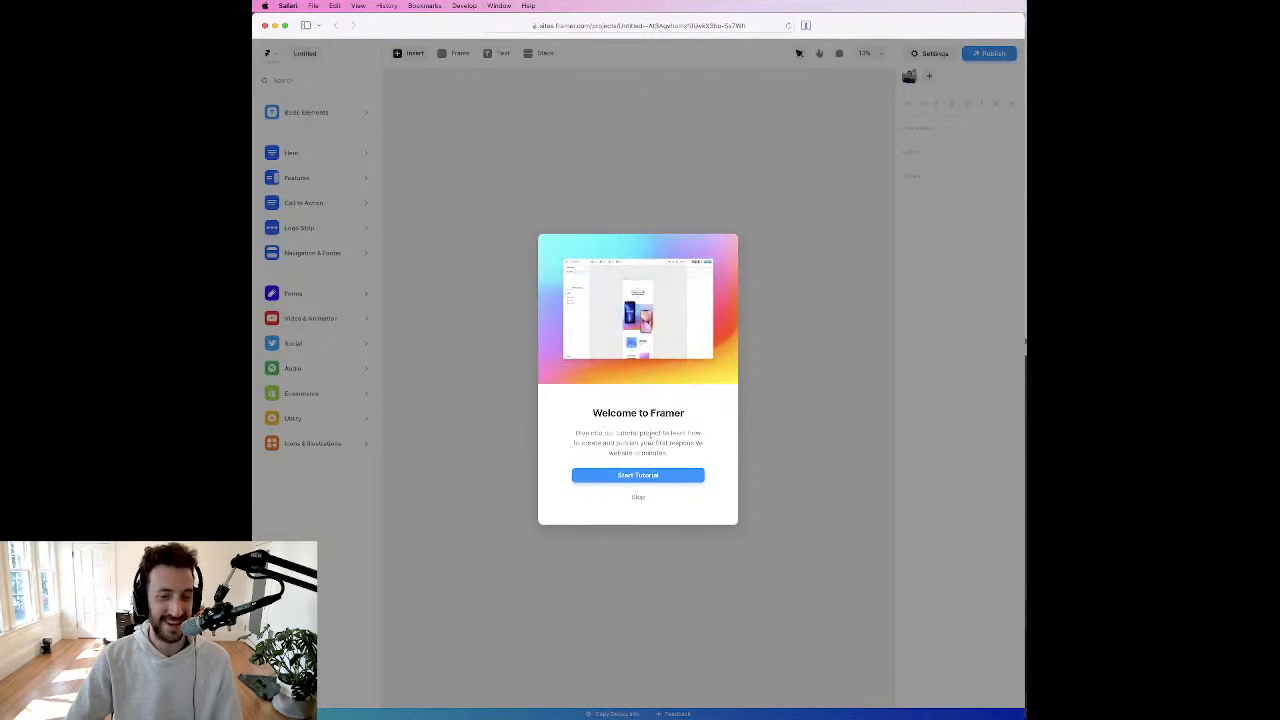
Step: Skip the welcome tutorial and look over the blank desktop page on the Framer canvas
click(638, 499)
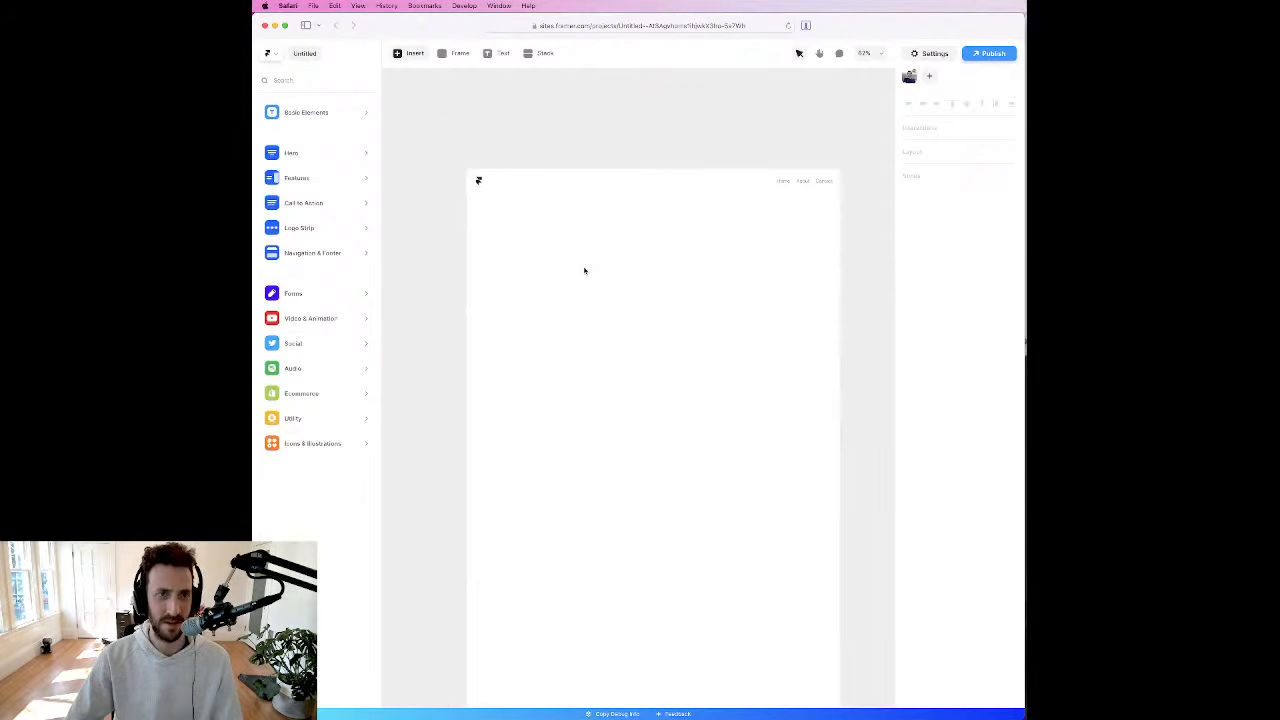
scroll(585, 271, down, 3)
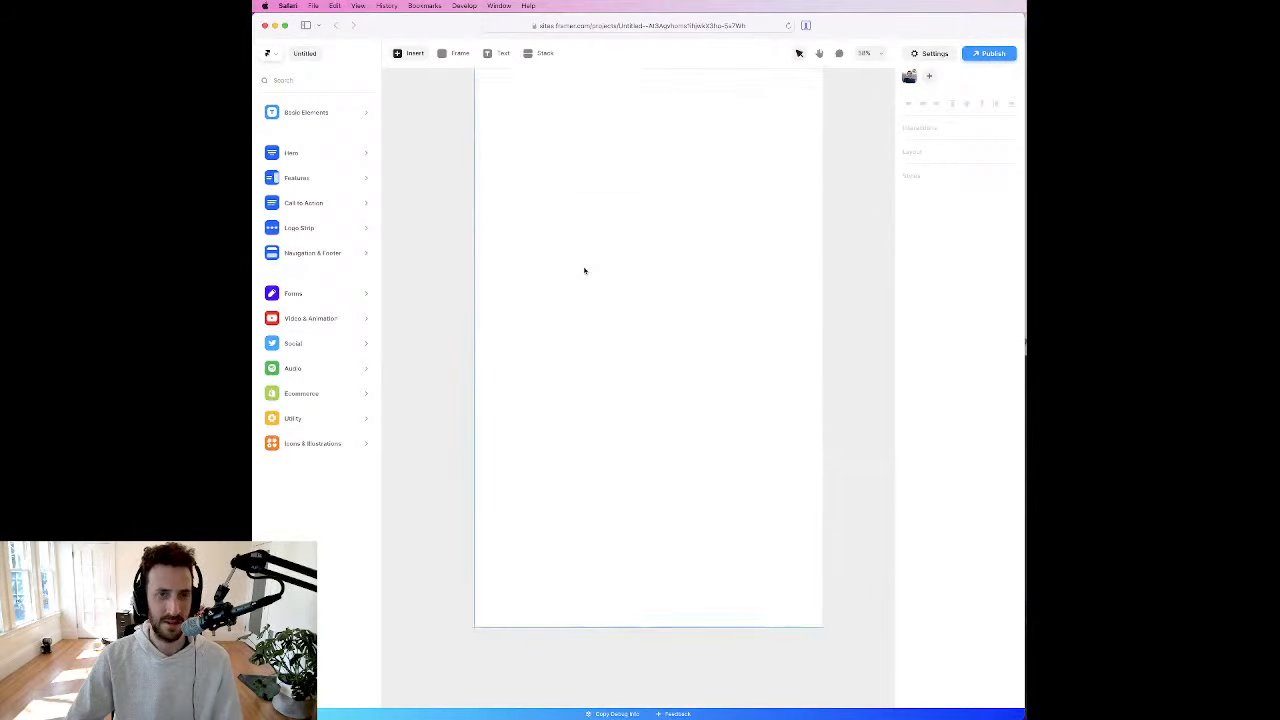
scroll(585, 289, up, 2)
scroll(585, 290, down, 4)
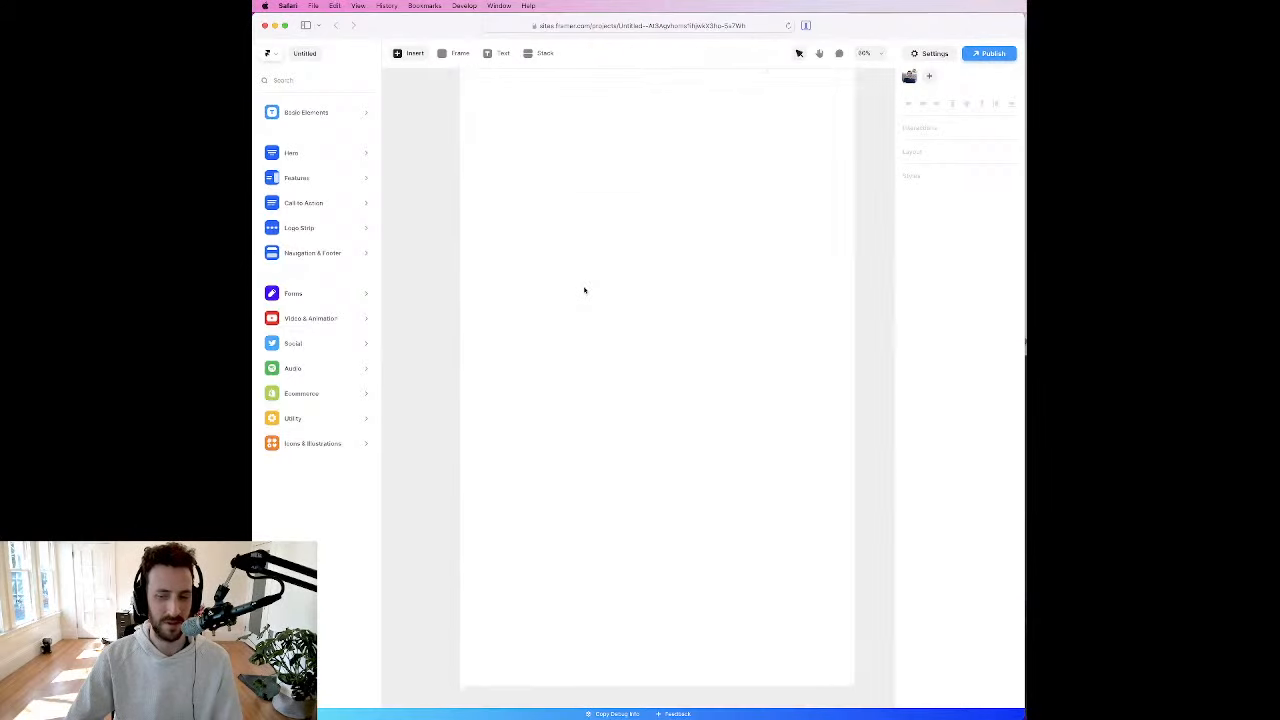
scroll(600, 270, up, 1)
scroll(600, 270, up, 2)
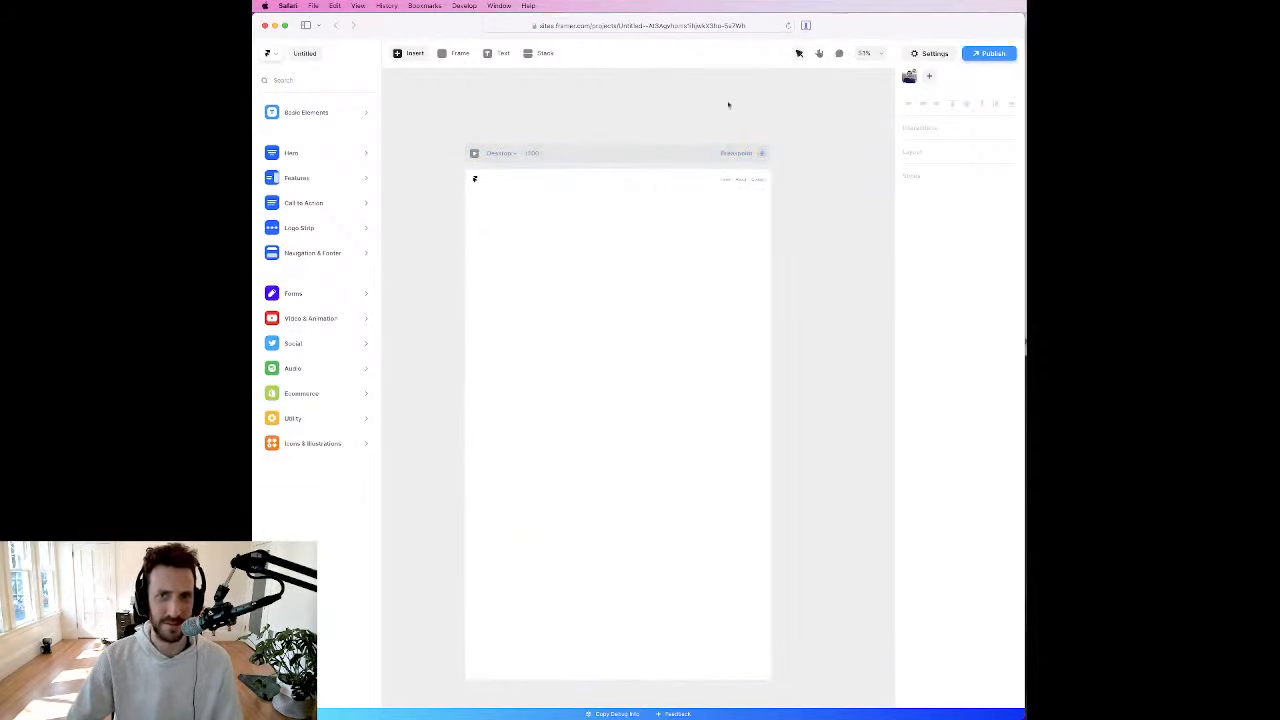
mouse_move(332, 118)
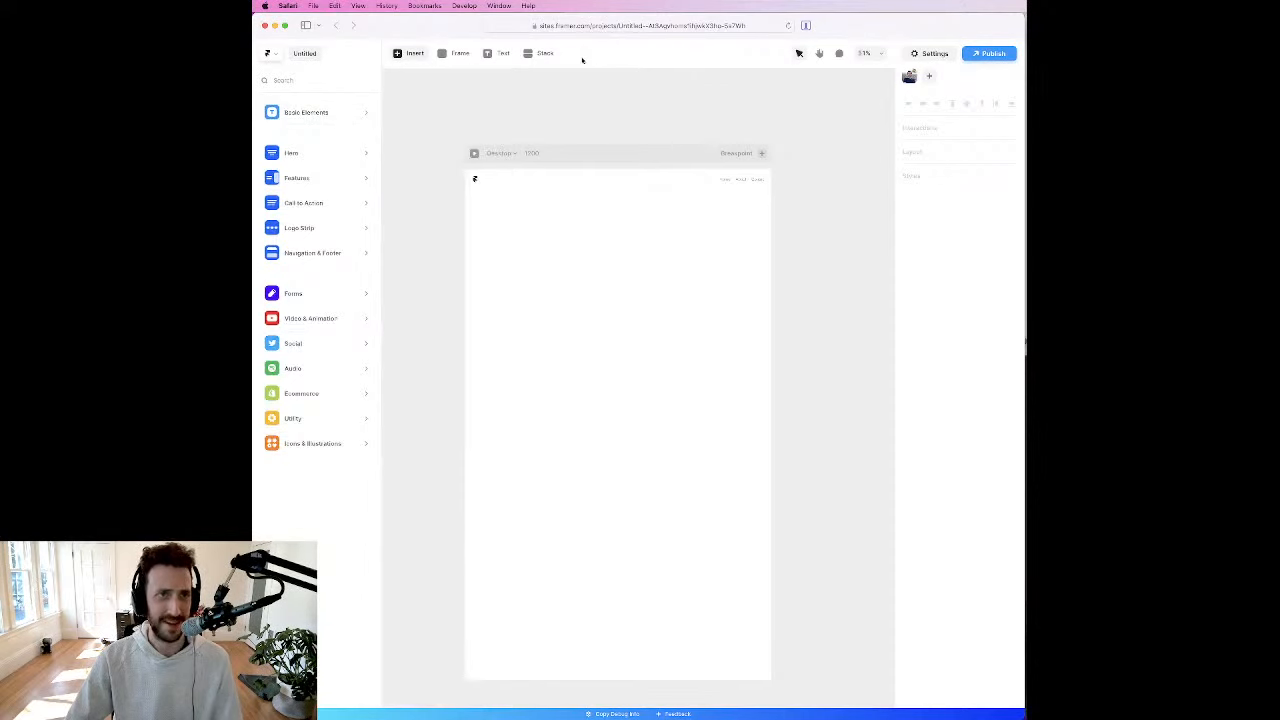
Step: Close the Framer access page and open brianlovin.com in a new tab beside the untitled Framer project
key(super+w)
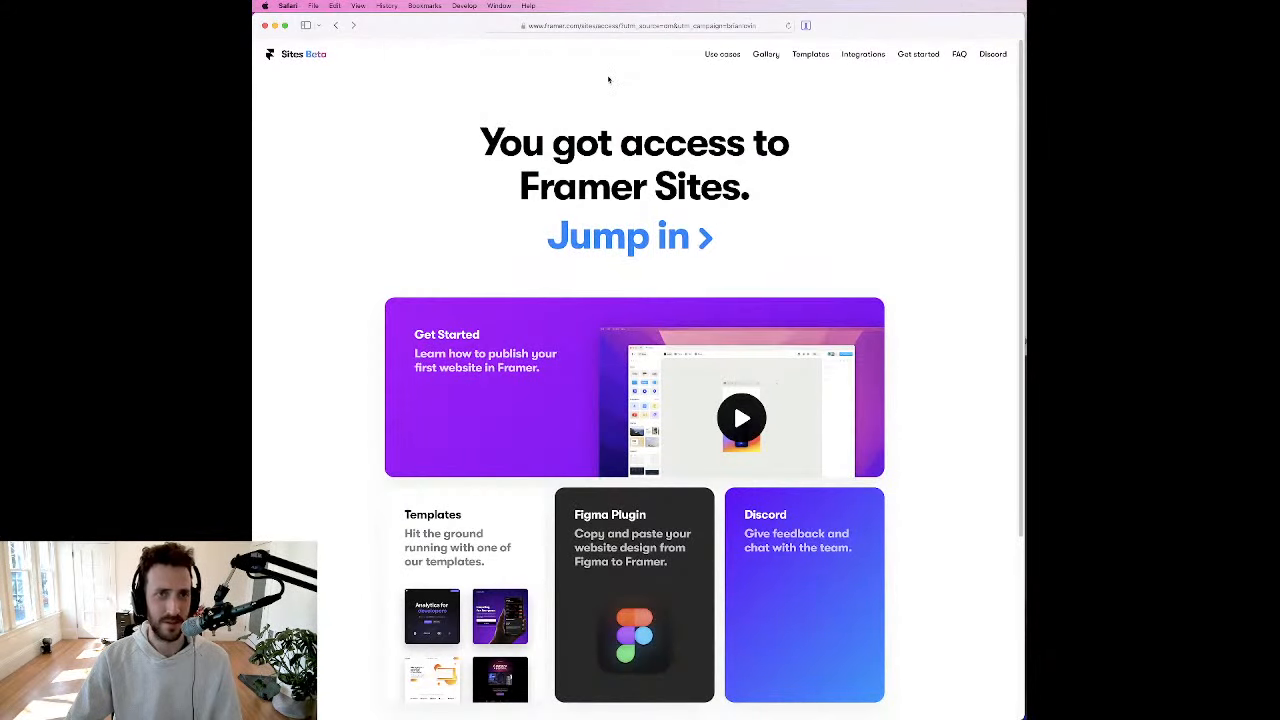
key(super+w)
key(super+t)
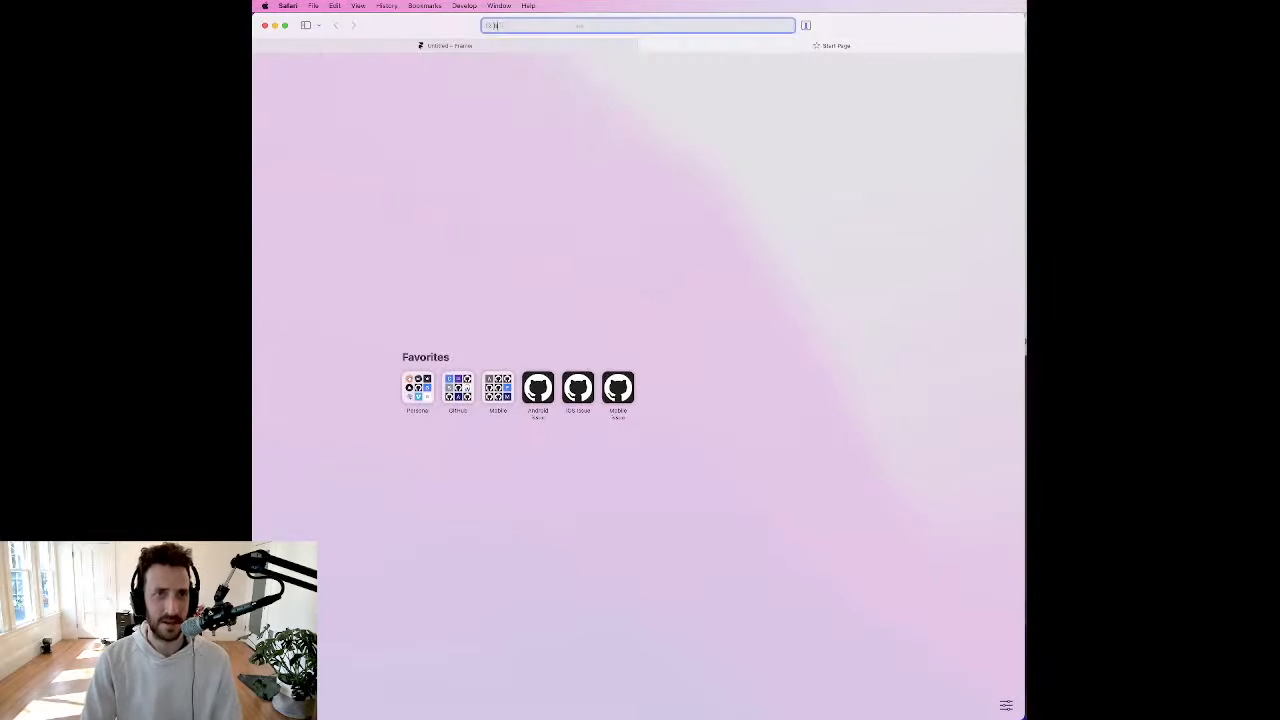
text(brianlovin.com)
key(Return)
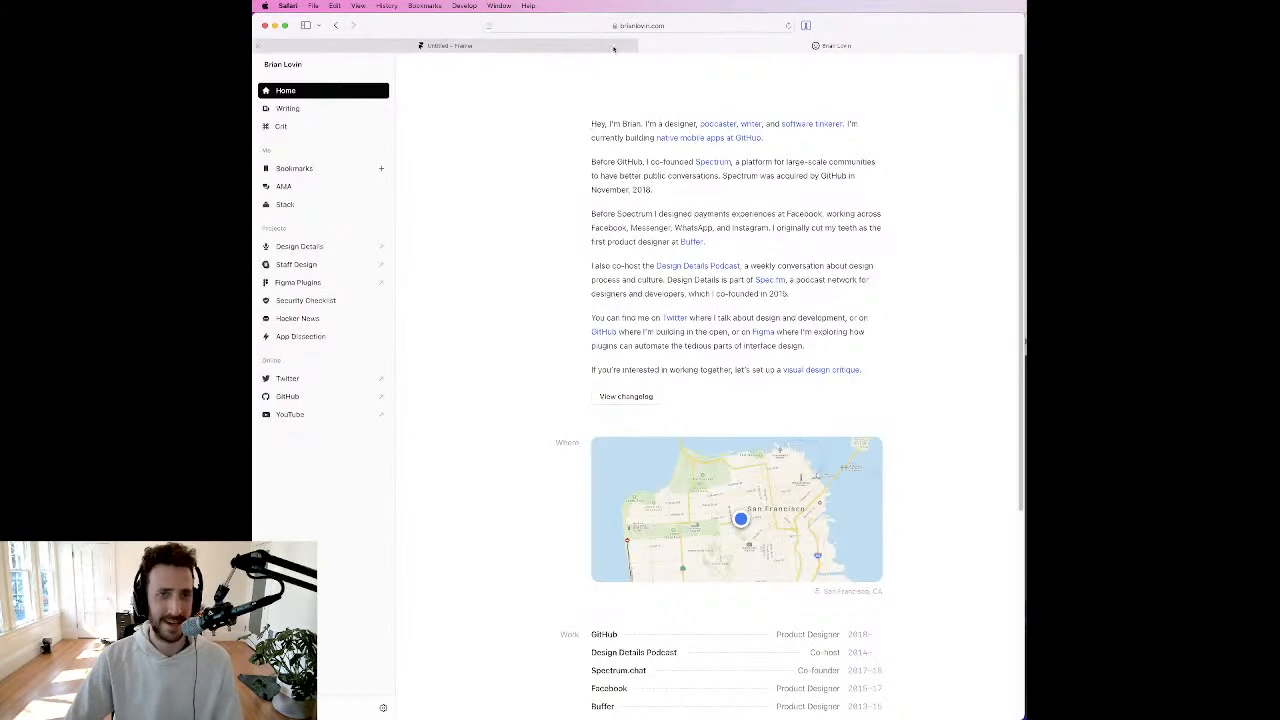
click(614, 46)
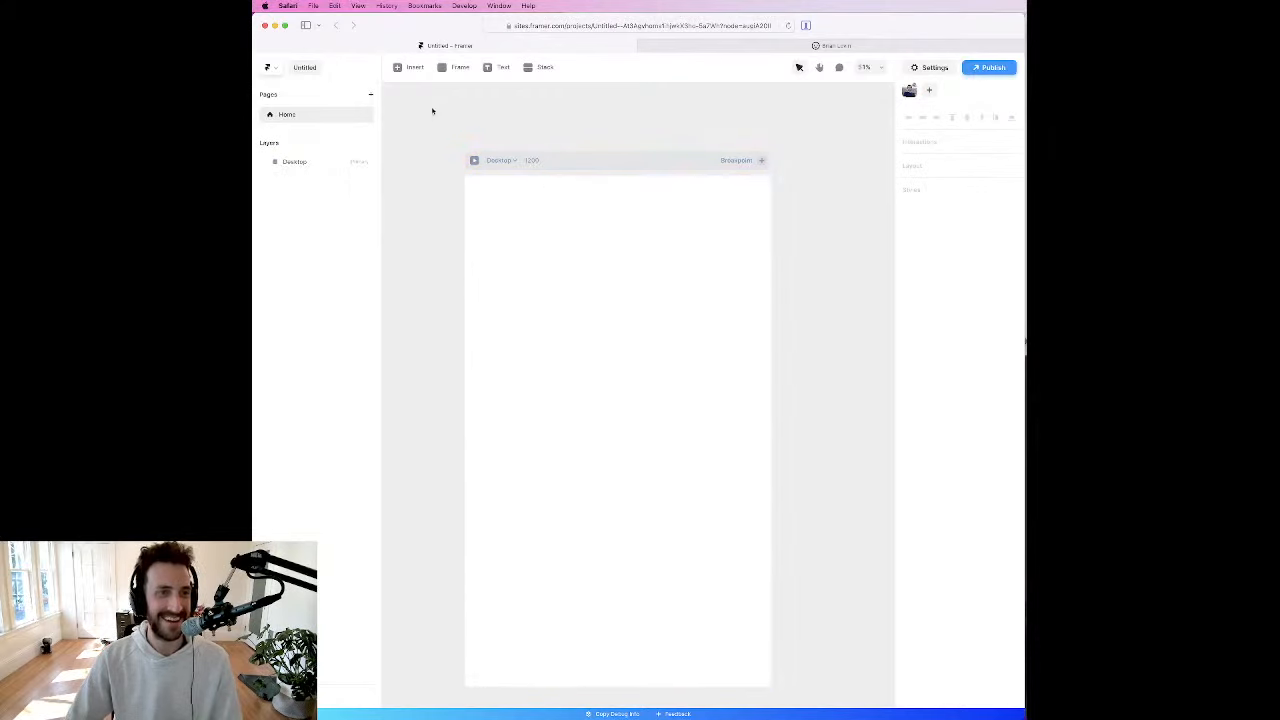
click(447, 70)
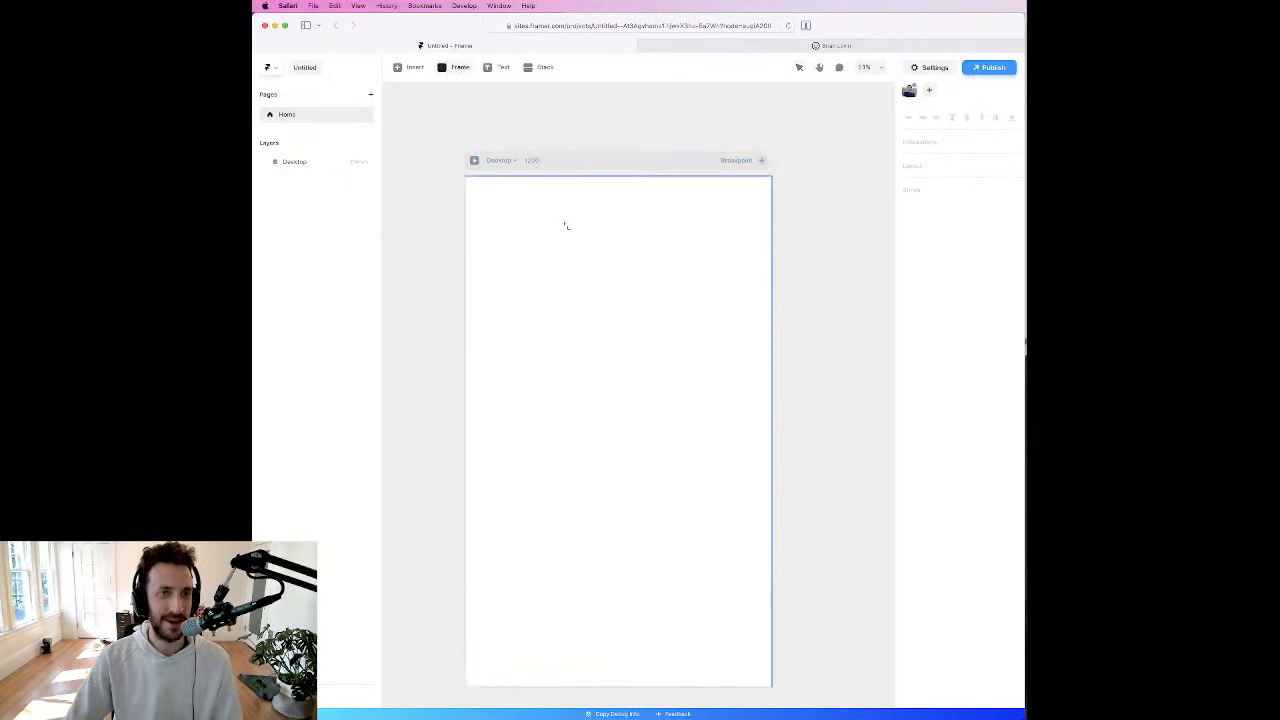
drag(535, 196, 694, 366)
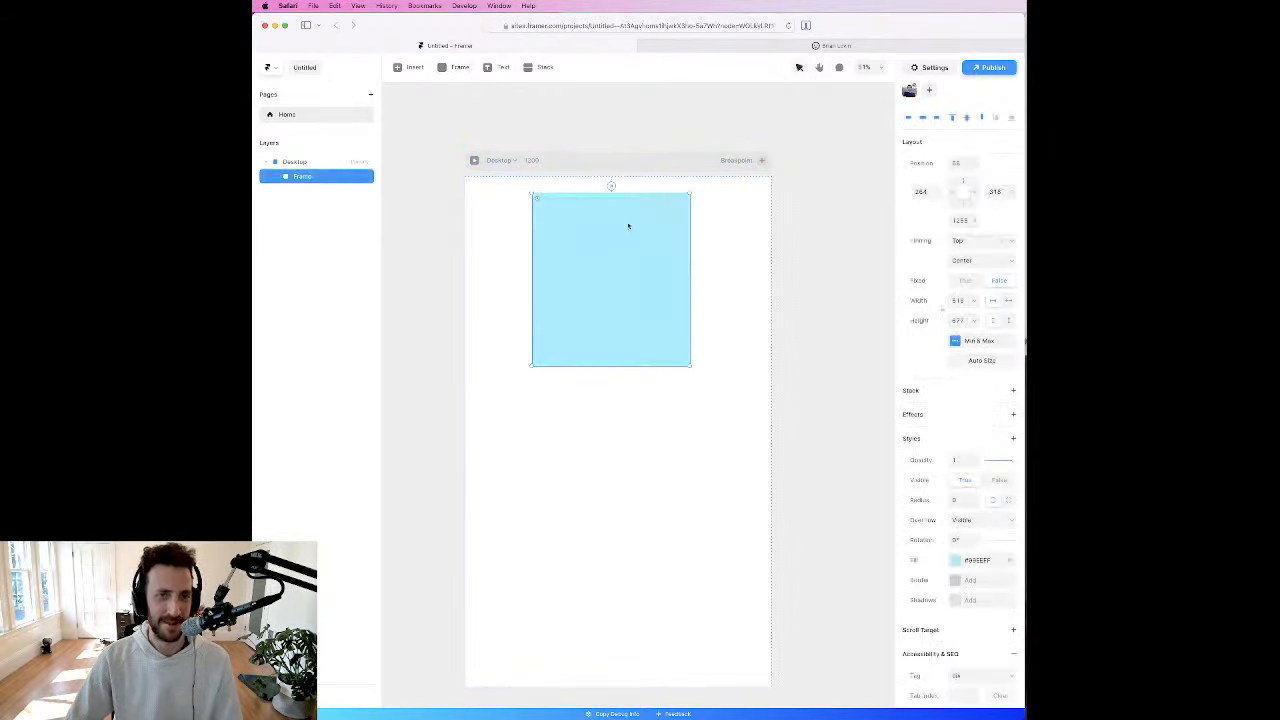
mouse_move(628, 226)
mouse_down()
mouse_move(631, 246)
mouse_move(630, 235)
mouse_up()
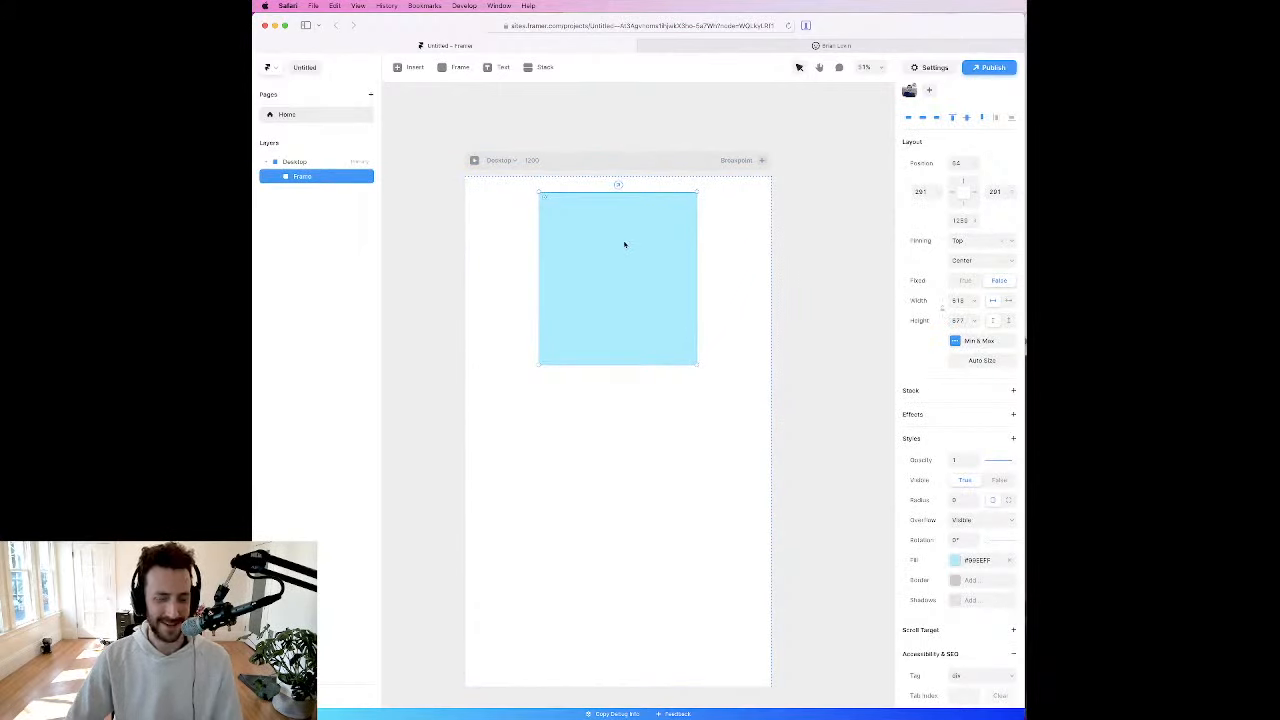
key(Delete)
Step: Copy the opening intro paragraph from the personal website and paste it into a new text layer near the top of the Desktop page
click(500, 67)
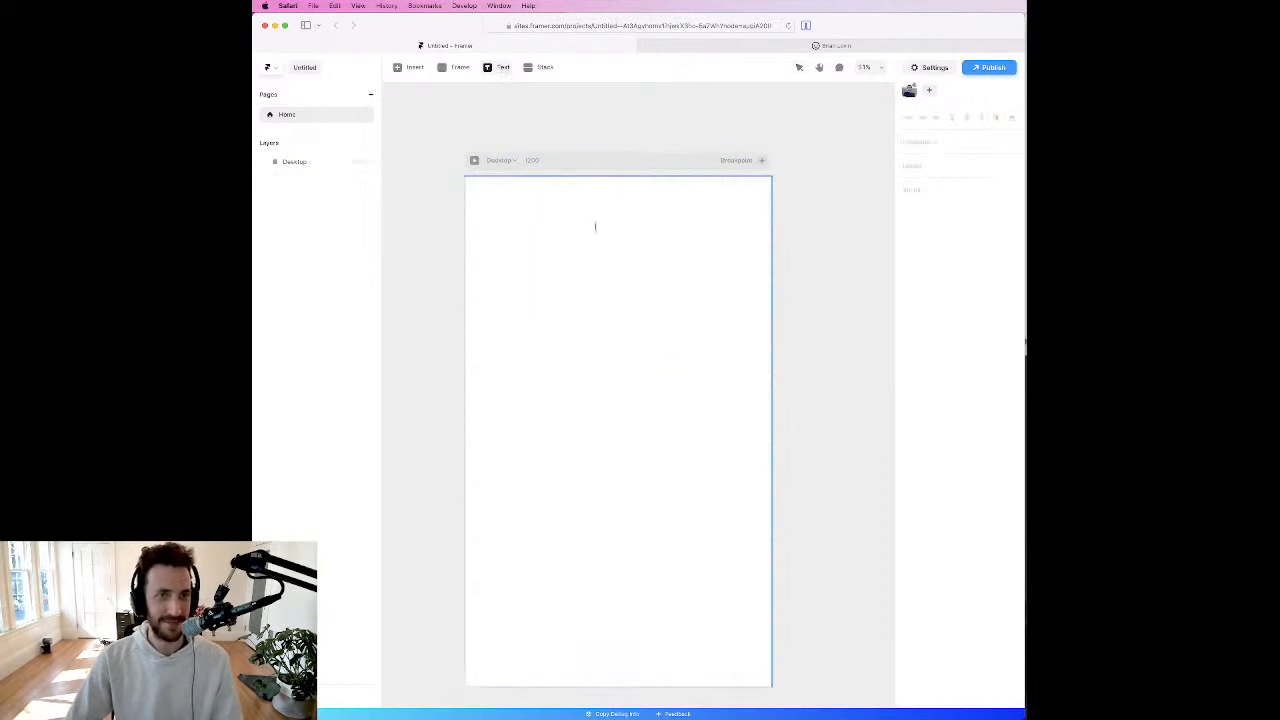
click(692, 48)
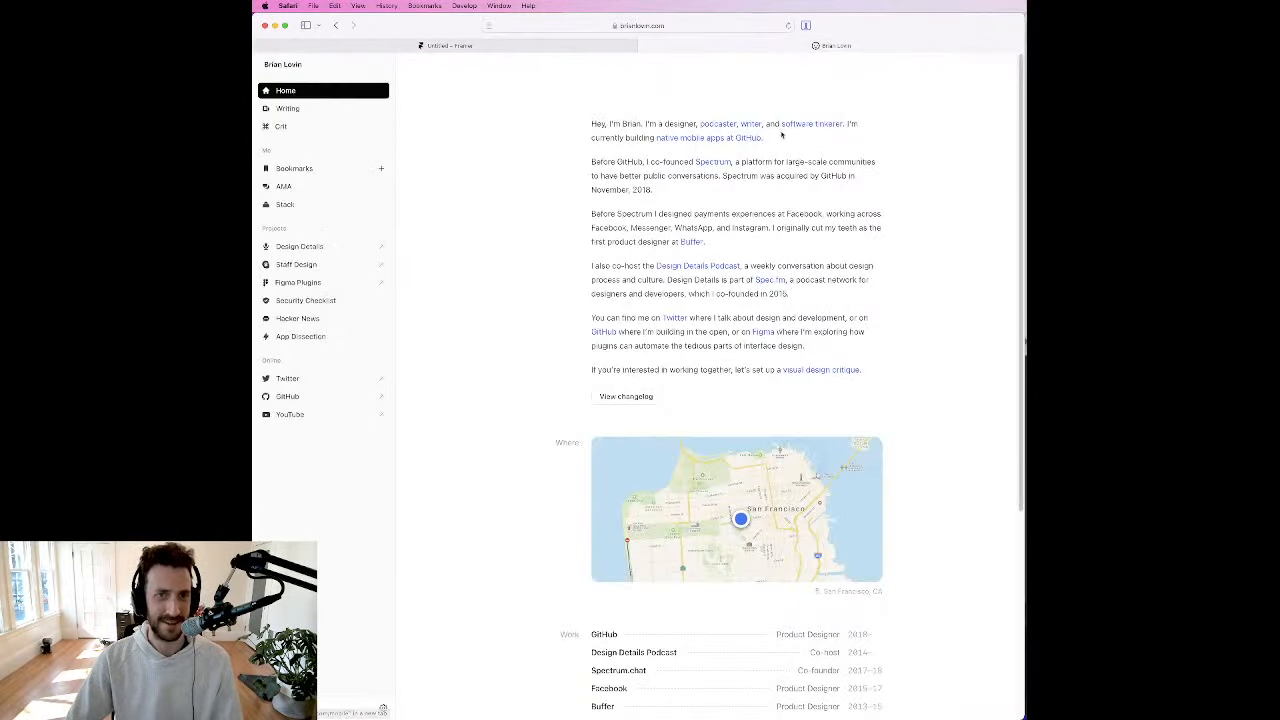
drag(764, 139, 581, 117)
key(super+c)
click(449, 45)
key(super+v)
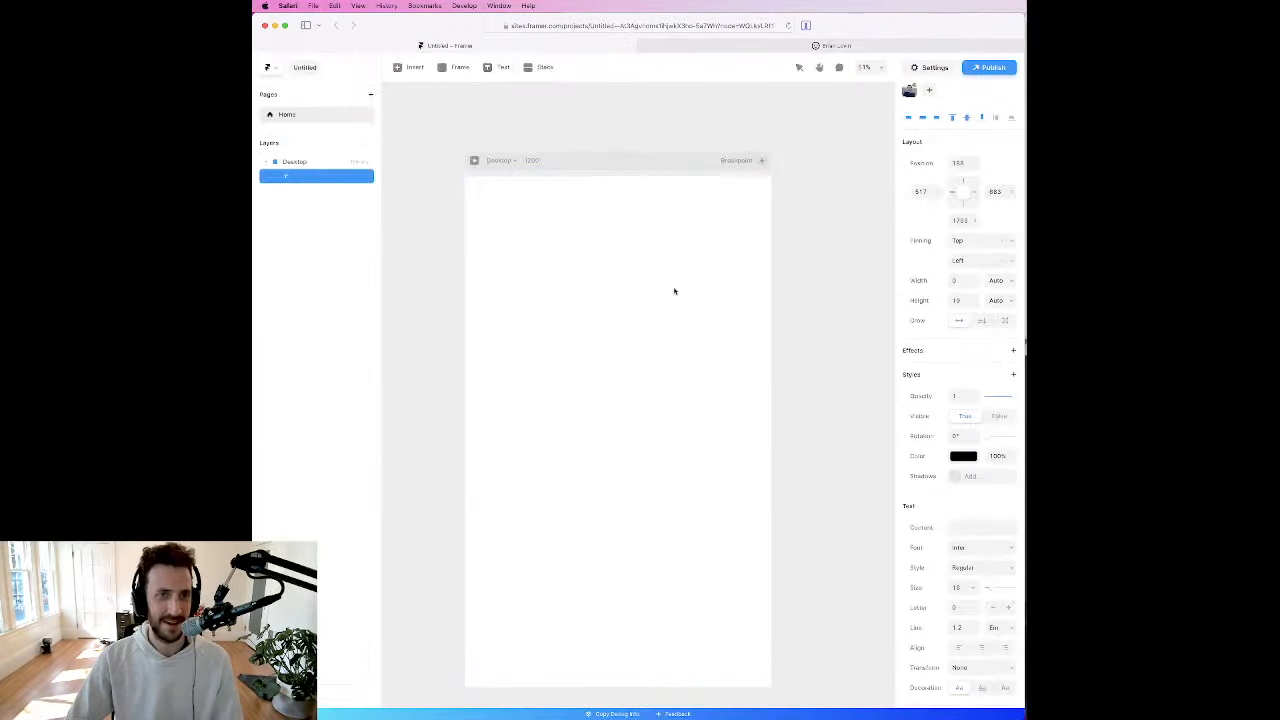
key(Escape)
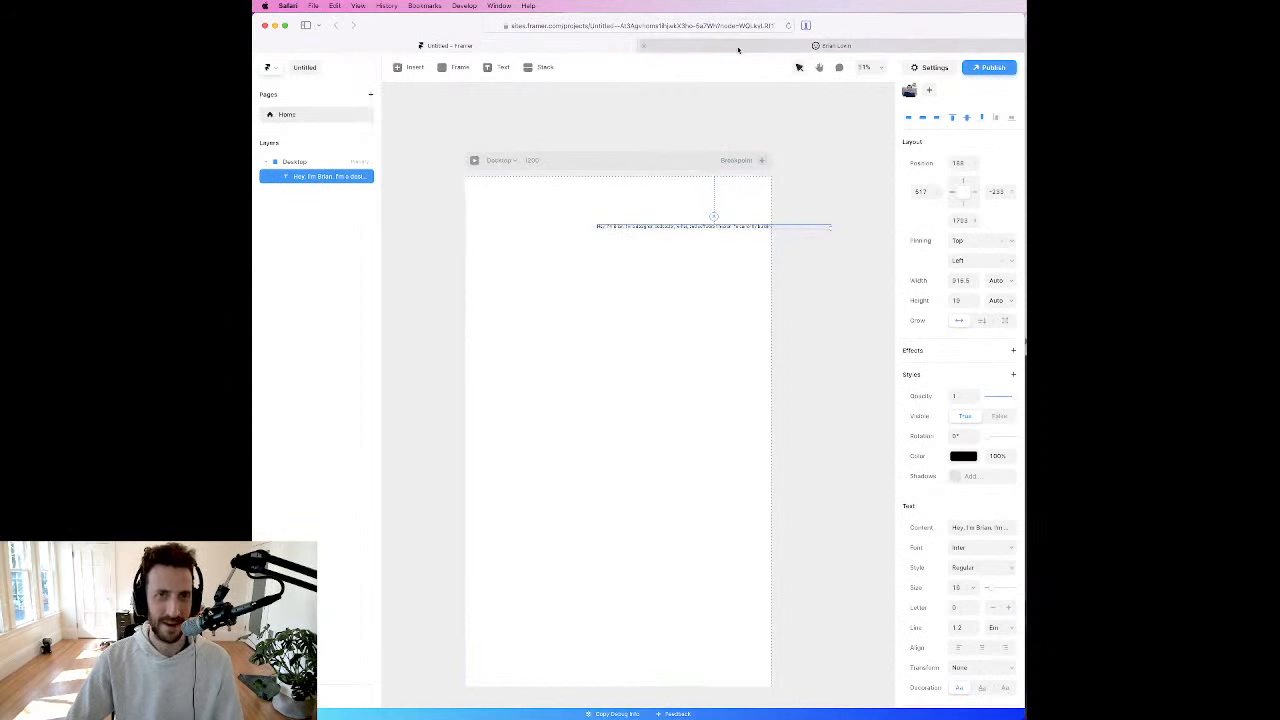
Step: Gauge the intro column's width on the personal website and set the pasted text layer's width to 600
click(737, 47)
drag(594, 118, 883, 275)
click(589, 42)
click(960, 281)
text(600)
key(Return)
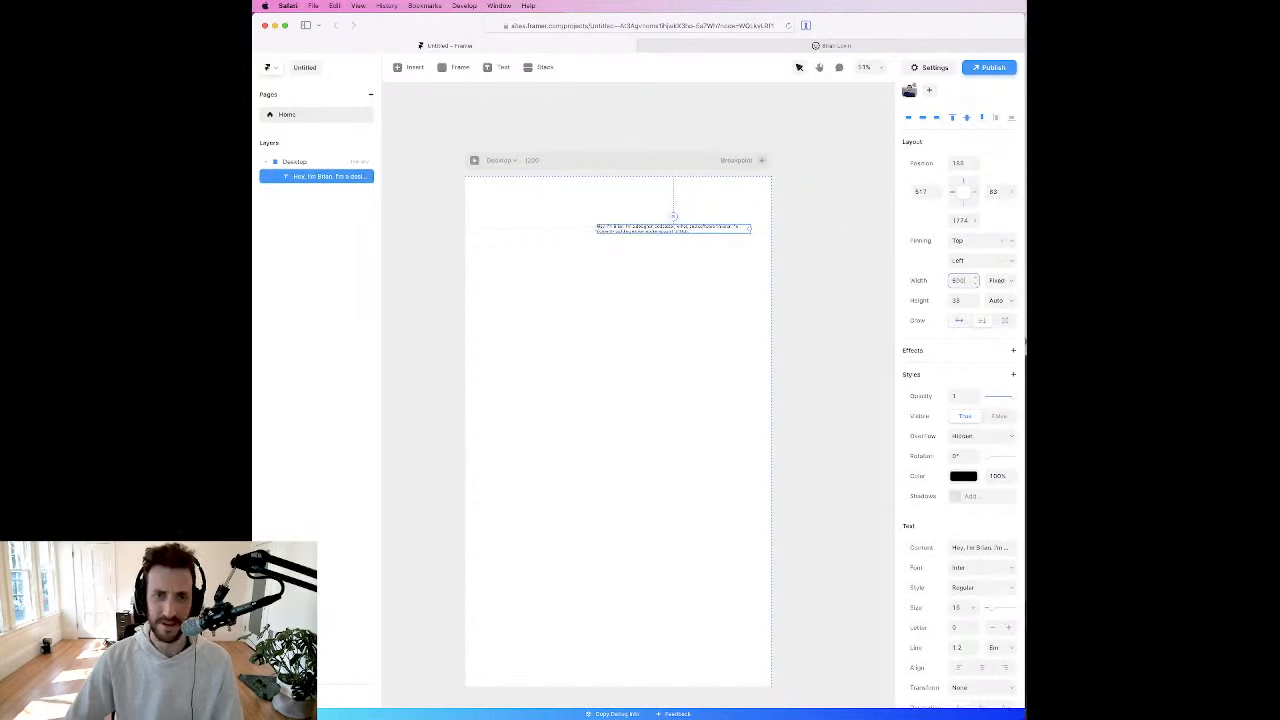
Step: Center the intro text layer horizontally on the Desktop page, move it slightly upward and deselect it
click(923, 118)
drag(605, 227, 596, 218)
key(Escape)
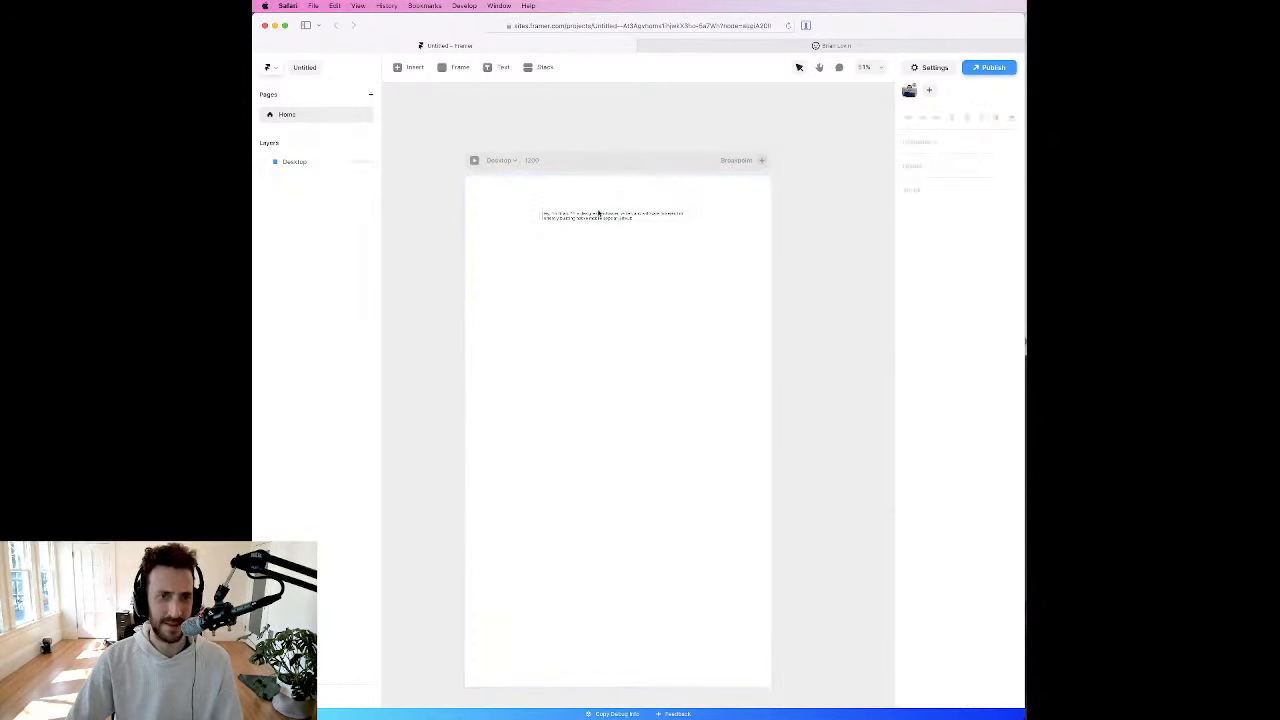